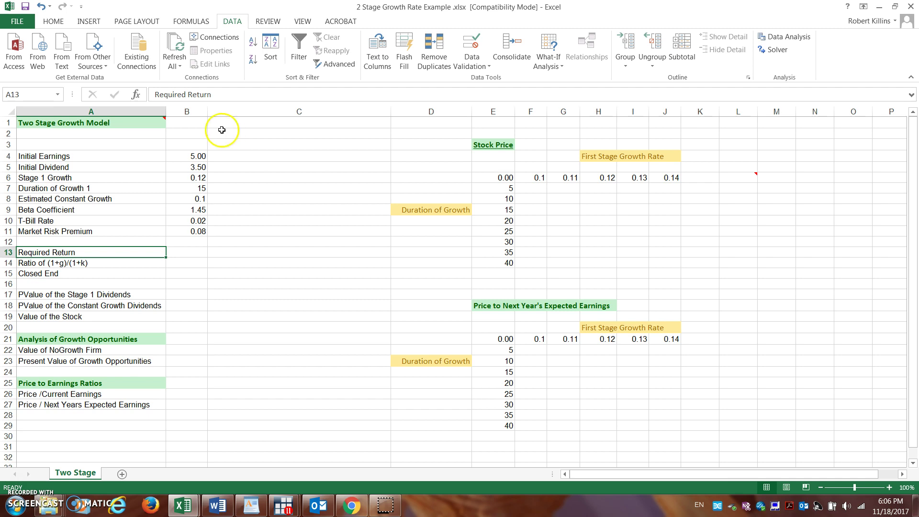
- Examine the model's initial earnings, initial dividend, stage 1 growth and duration of growth inputs in A4:B7
left_click(200, 124)
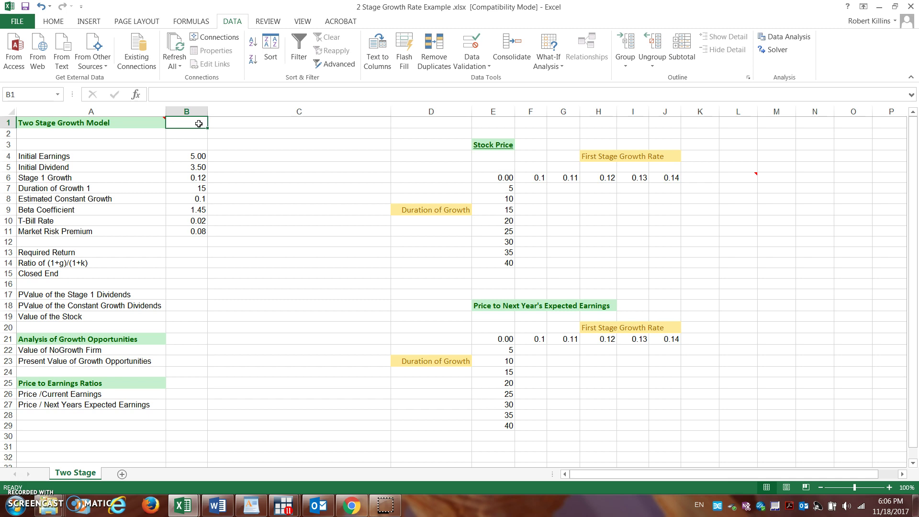
left_click(106, 156)
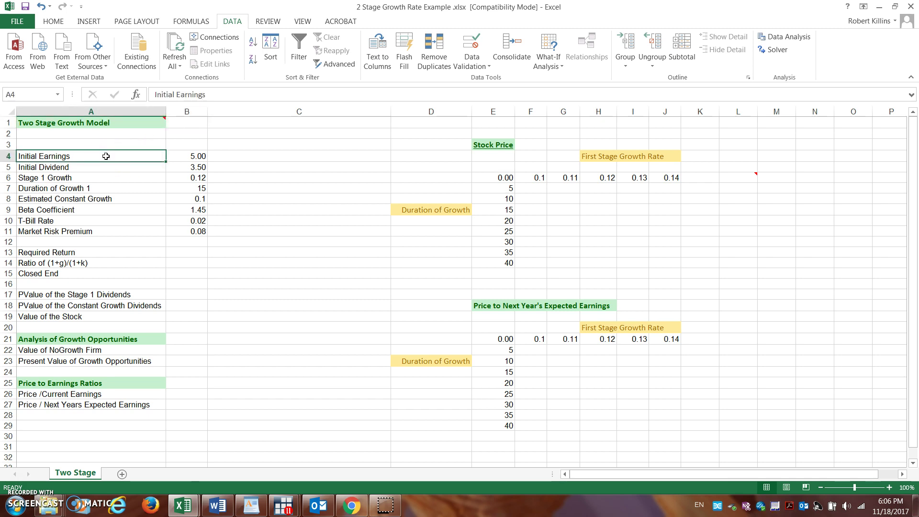
key("Right")
key("Left")
key("Down")
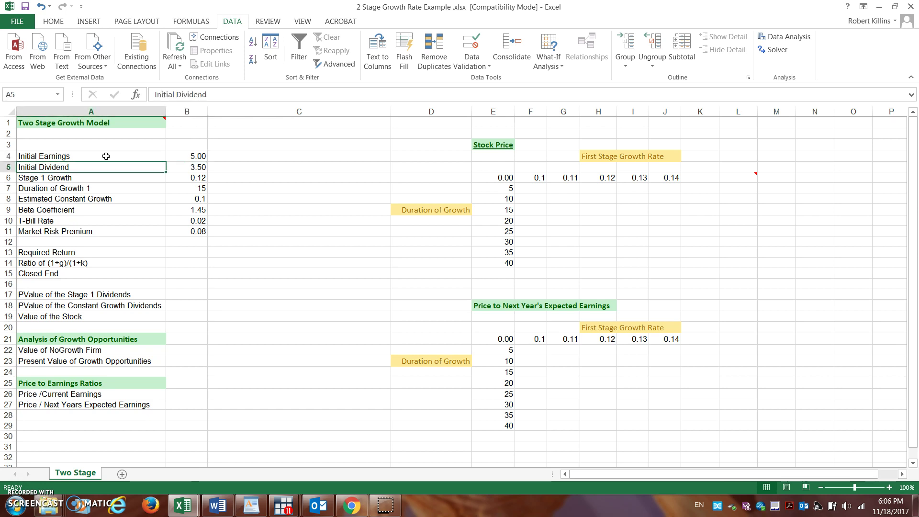
key("Right")
key("Down")
key("Up")
key("Left")
key("Down")
key("Right")
key("Down")
key("Left")
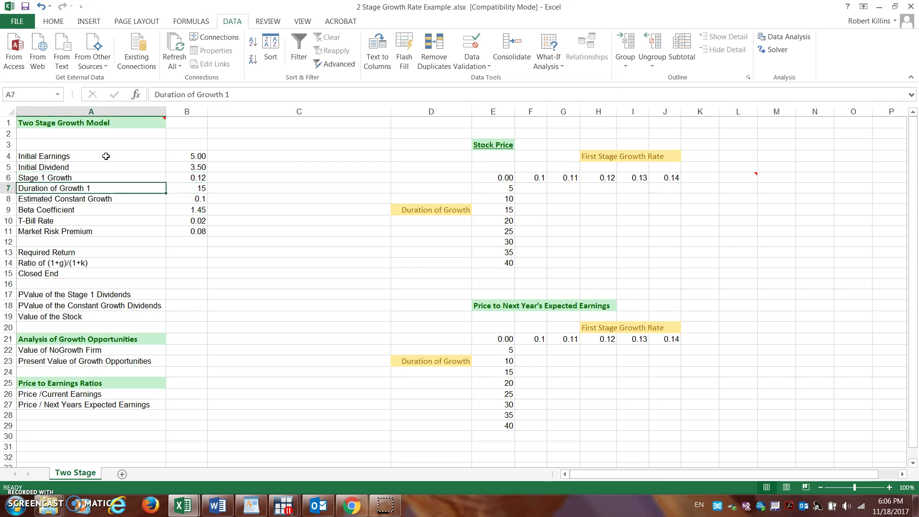
key("Right")
- Compare the estimated constant growth with the stage 1 growth and examine the beta, T-bill rate and market risk premium inputs
key("Down")
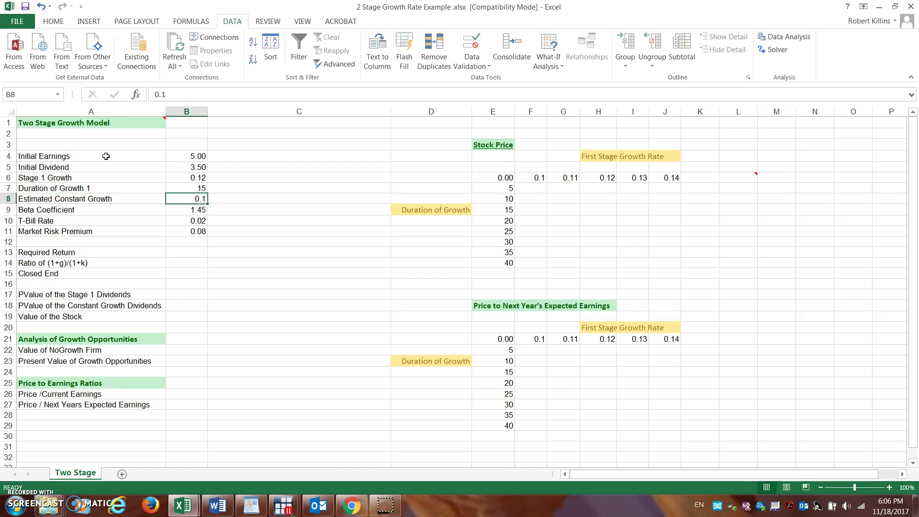
key("Left")
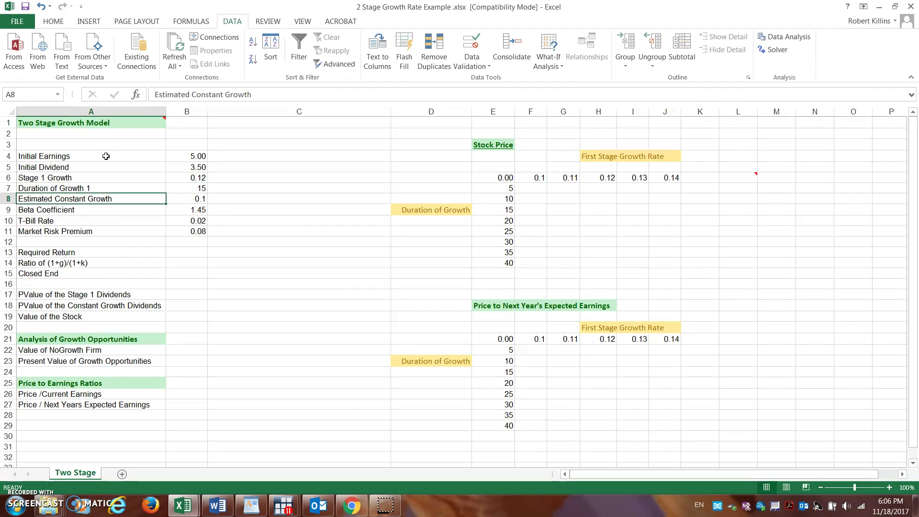
key("Right")
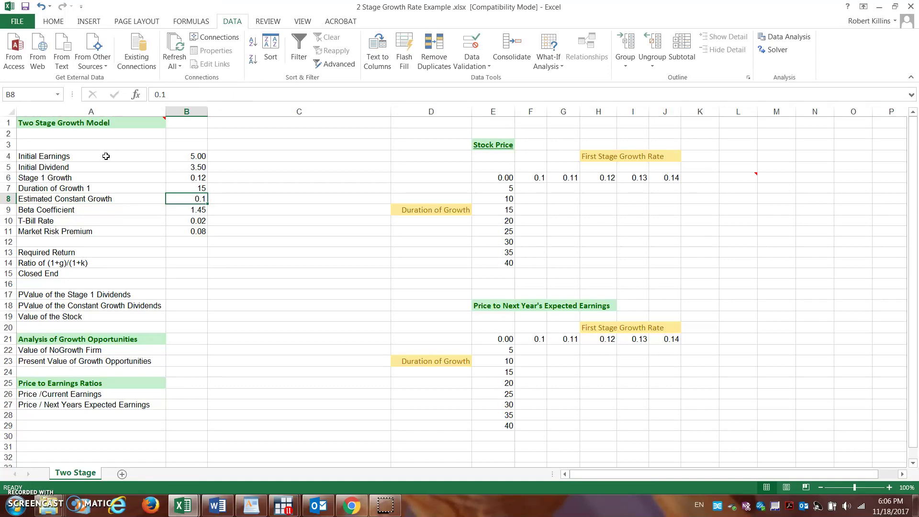
key("Up")
key("Up")
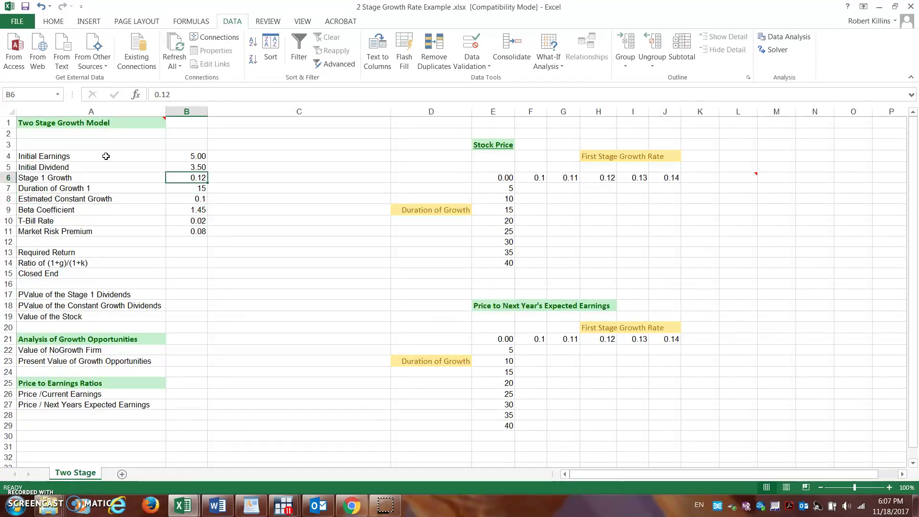
key("Down")
key("Down")
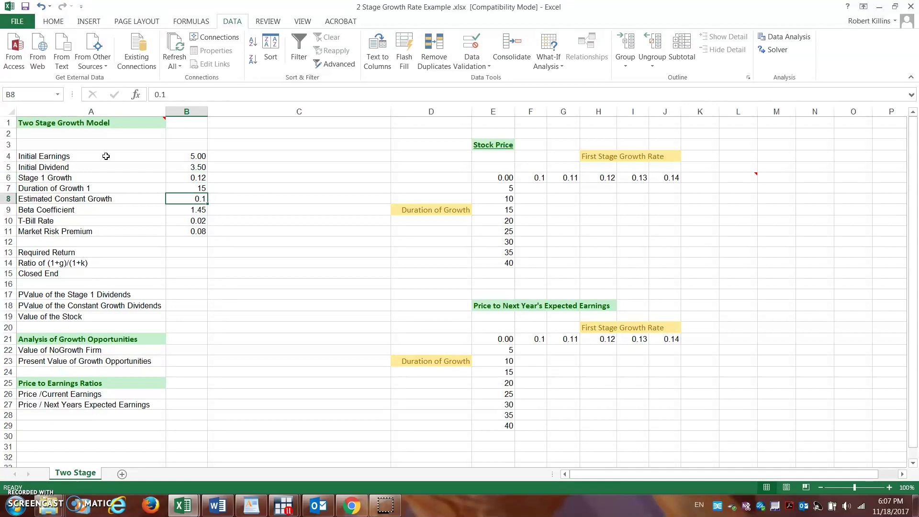
key("Up")
key("Up")
key("Down")
key("Down")
key("Down")
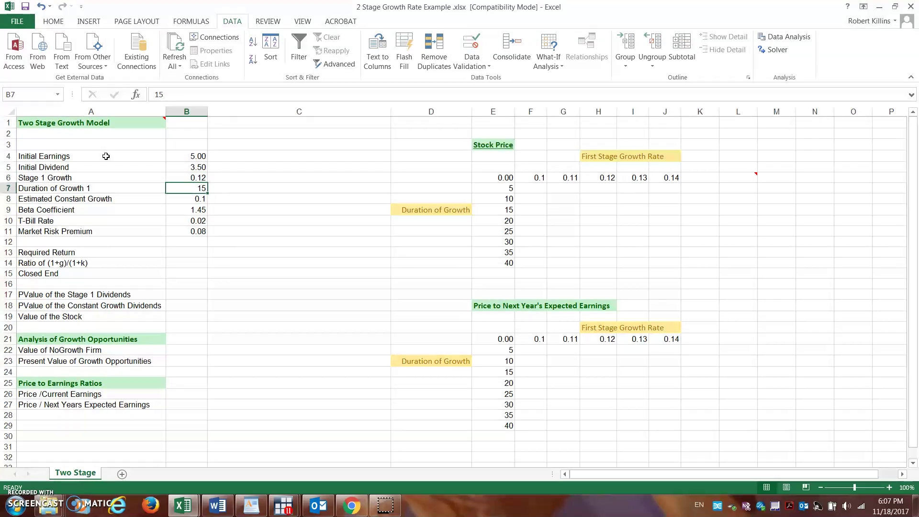
key("Left")
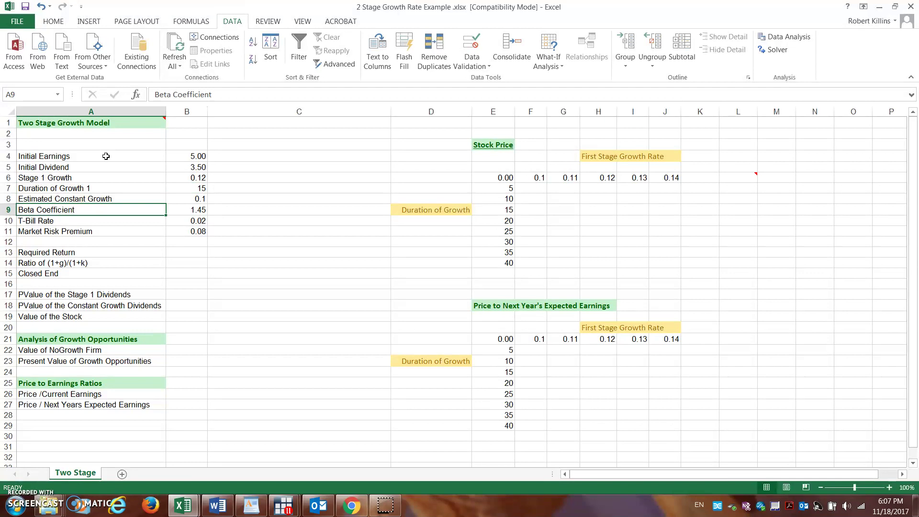
key("Right")
key("Down")
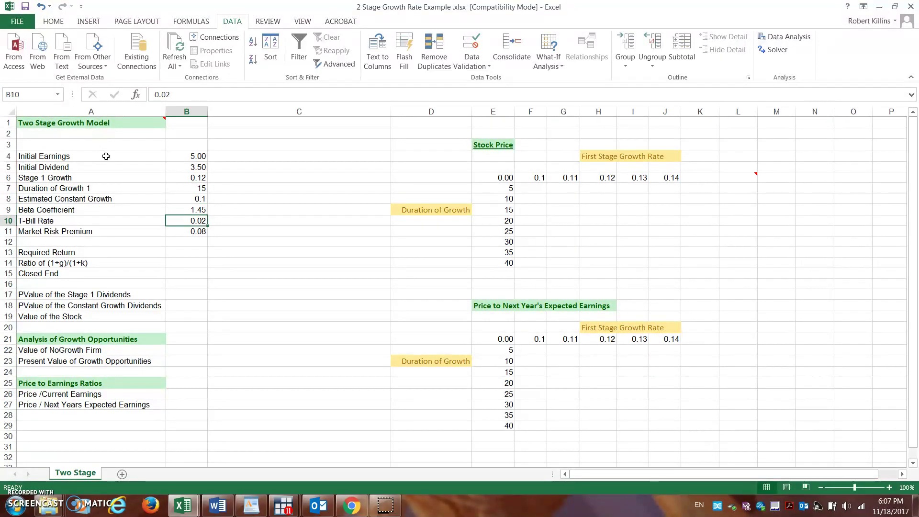
key("Down")
key("Down")
- Begin the Required Return formula in B13 with the T-bill rate cell, as =B10+
key("Down")
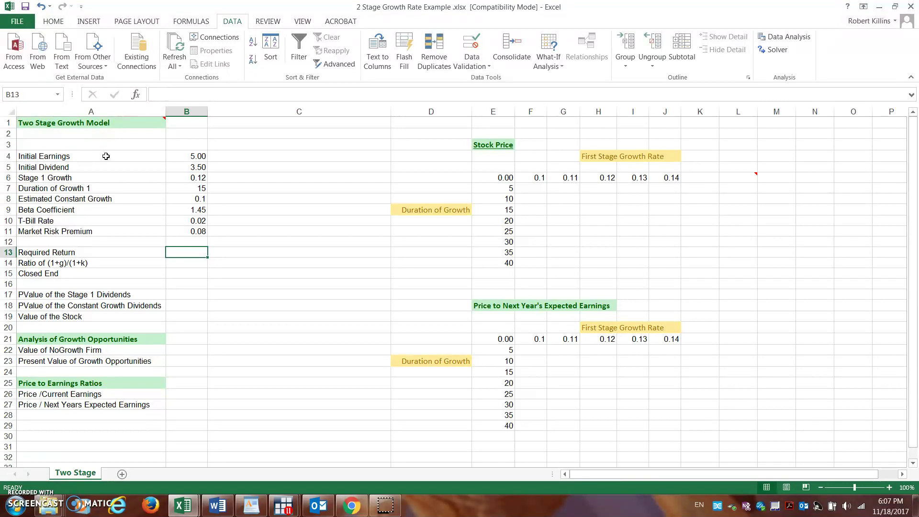
type("=")
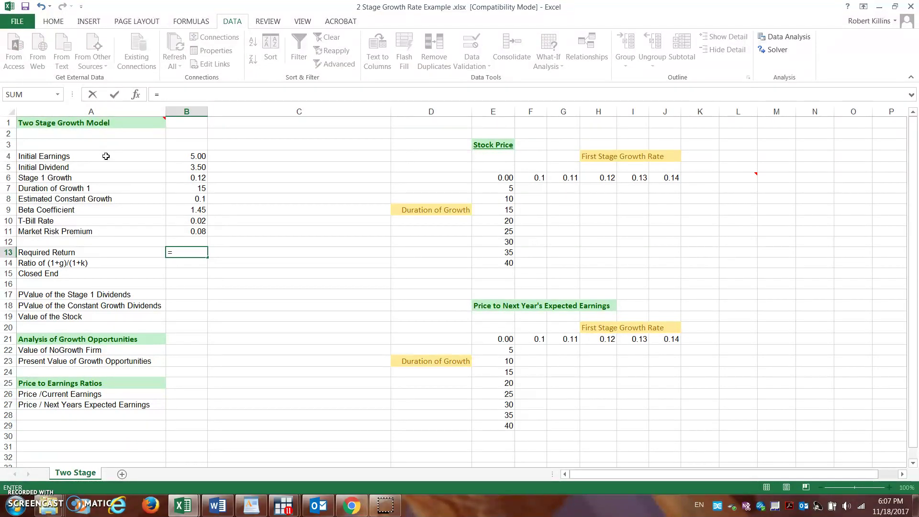
left_click(193, 220)
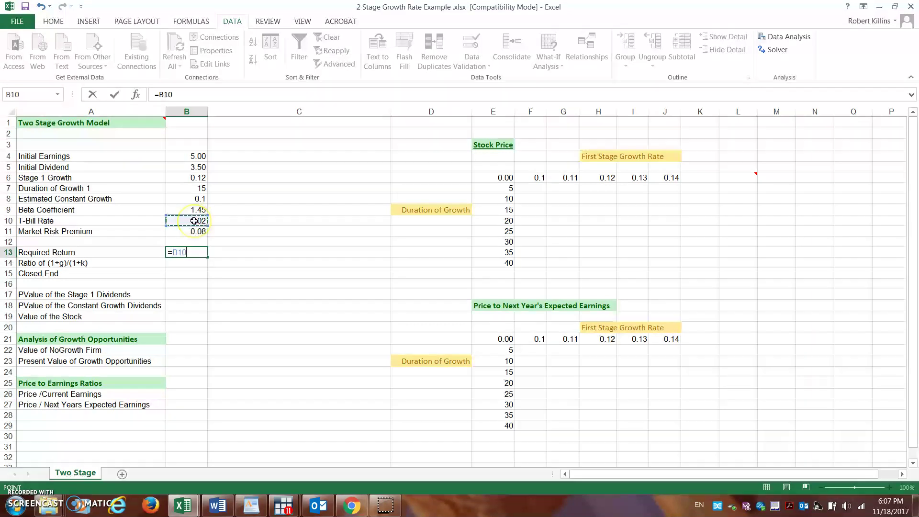
type("+")
left_click(194, 220)
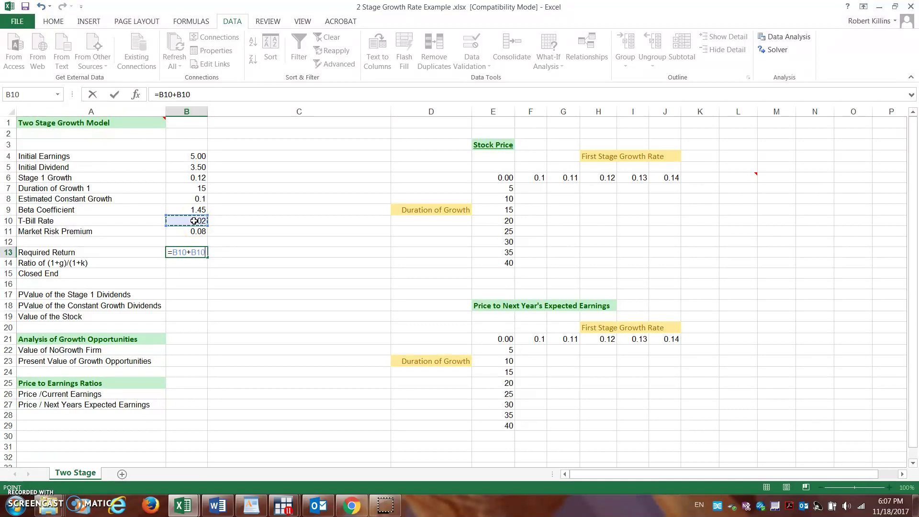
type("(")
left_click(195, 209)
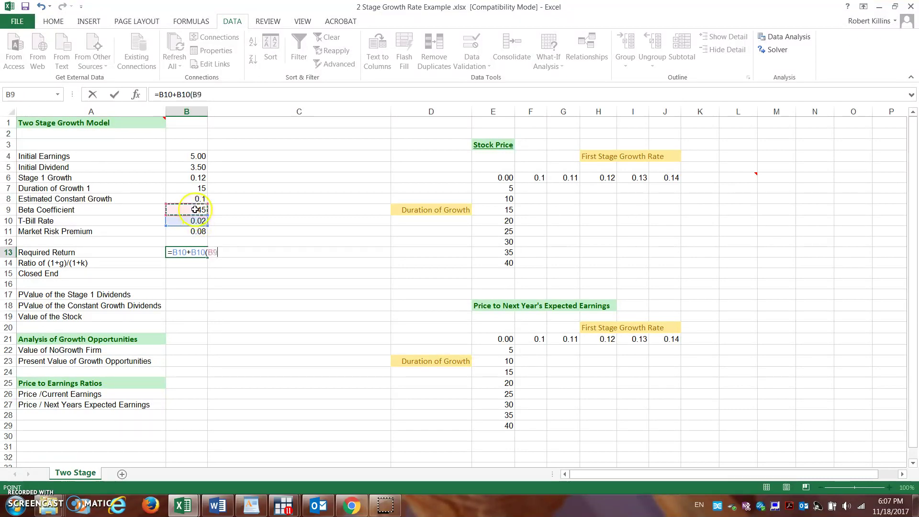
key("BackSpace")
key("BackSpace")
key("BackSpace")
key("BackSpace")
key("BackSpace")
key("BackSpace")
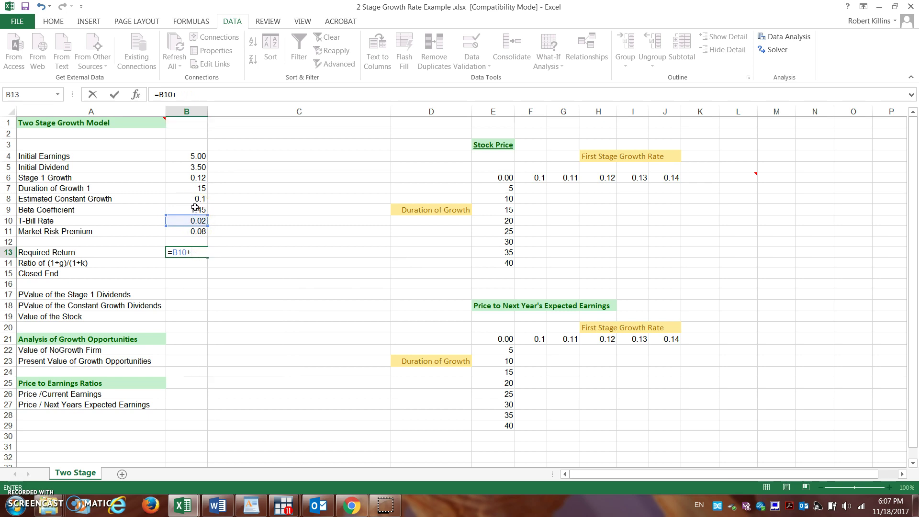
- Complete the Required Return formula in B13 with the beta times market risk premium in parentheses, as =B10+(B9*B11)
left_click(195, 210)
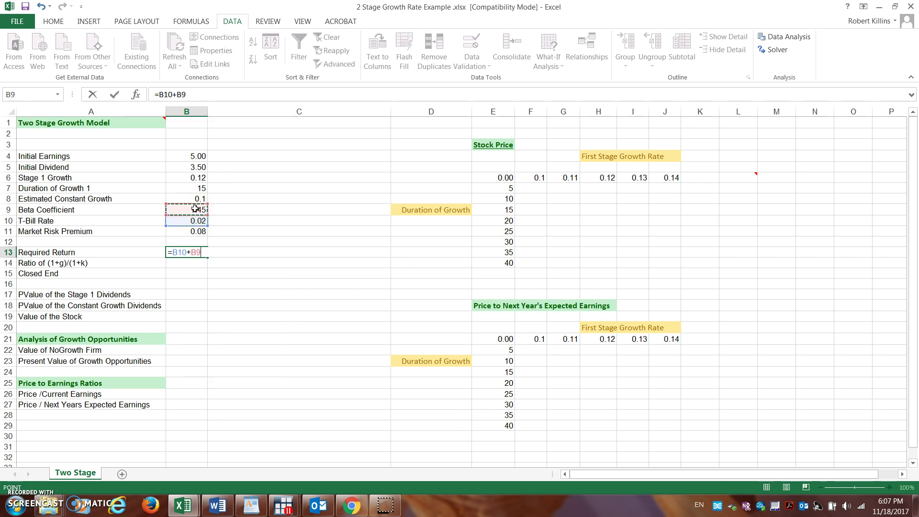
type("*")
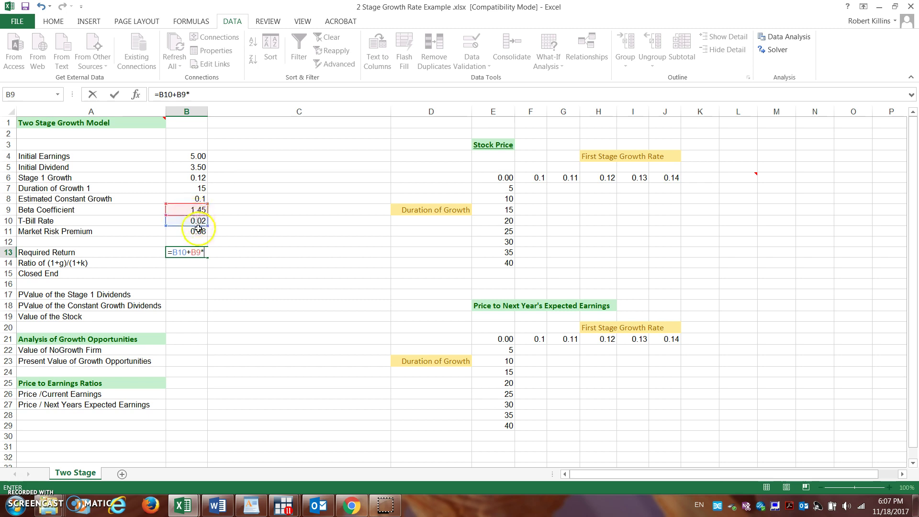
left_click(199, 230)
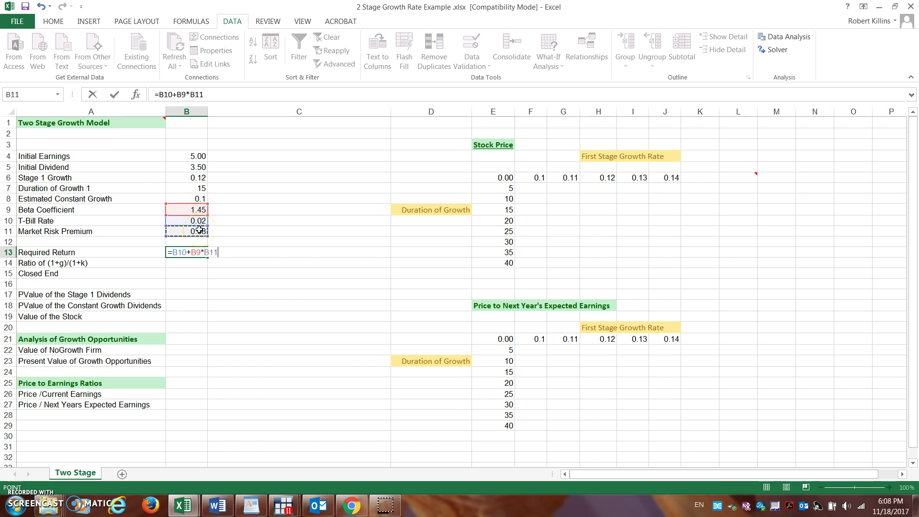
left_click(179, 93)
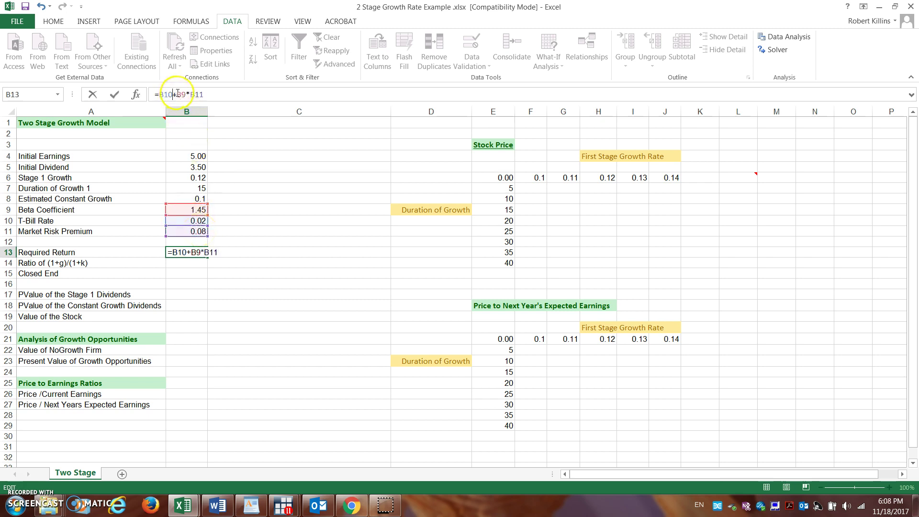
type("(")
left_click(208, 94)
type(")")
key("Return")
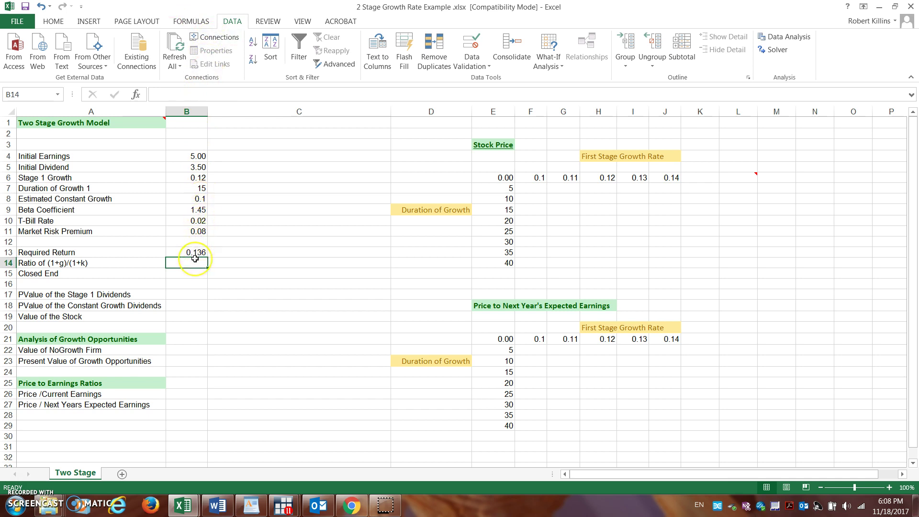
- Display the Required Return formula as text in C13 using FORMULATEXT on B13
left_click(243, 253)
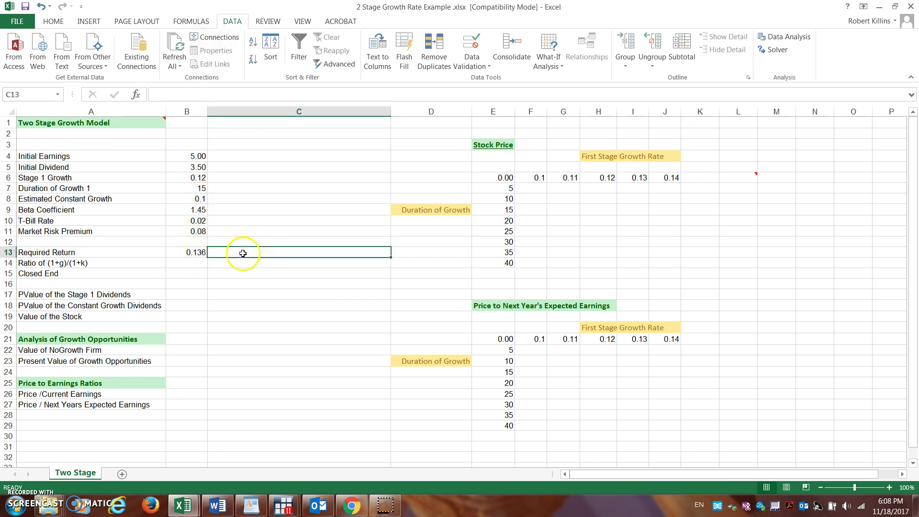
type("=form")
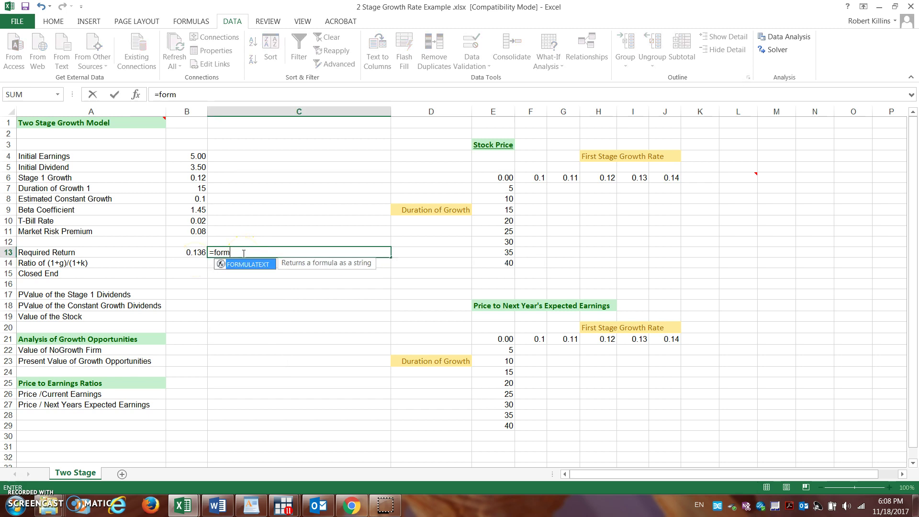
type("ulatex(")
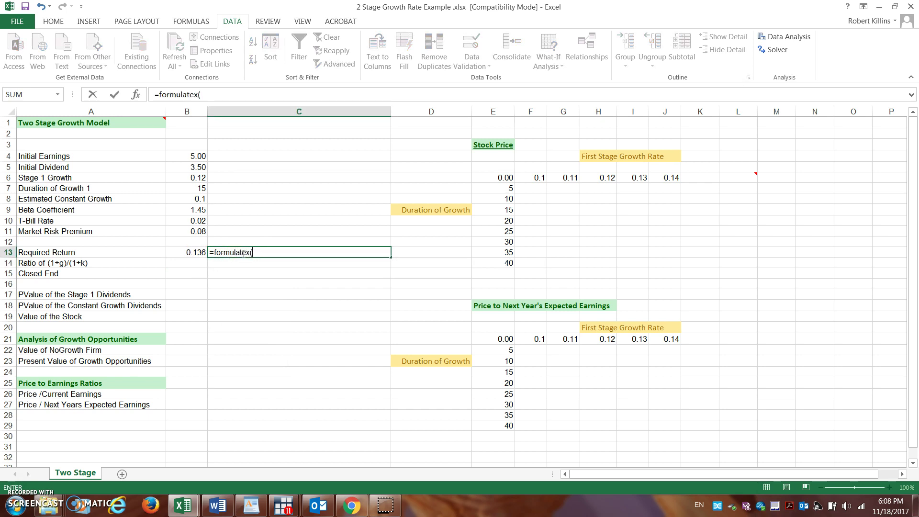
key("BackSpace")
type("t(")
left_click(202, 254)
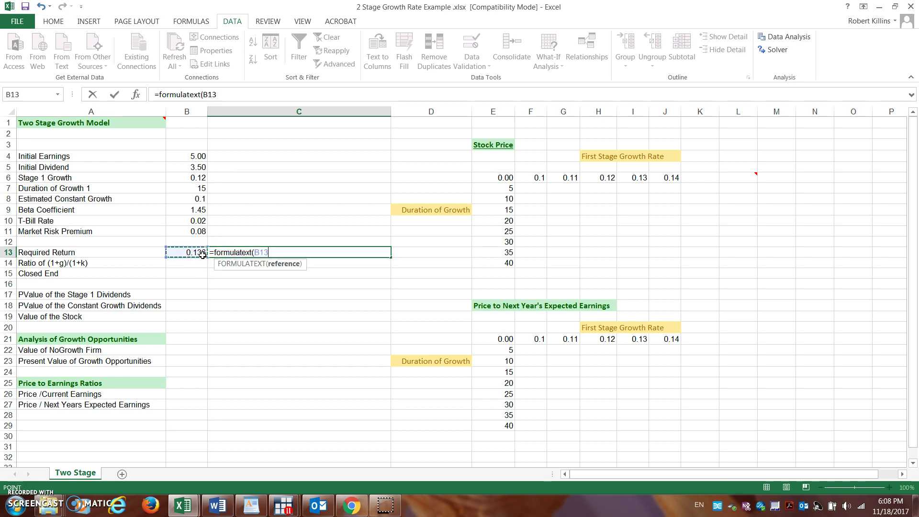
key("Return")
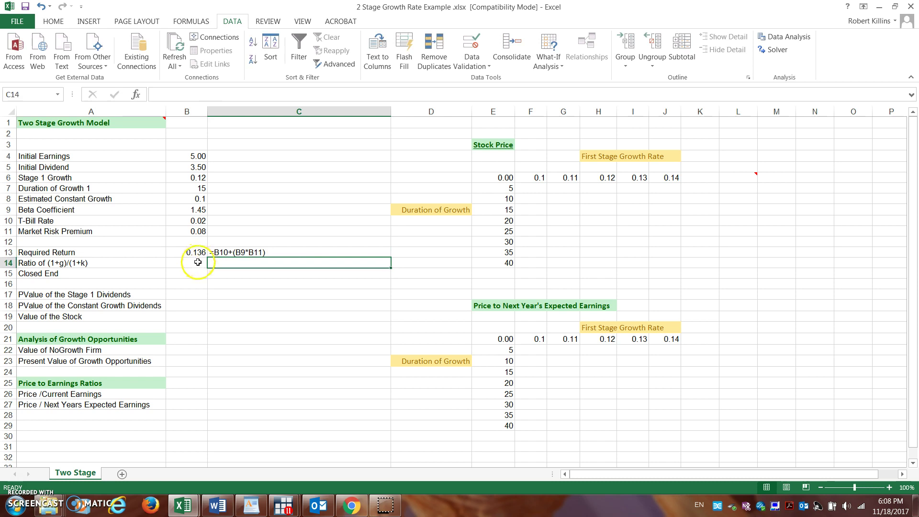
- Calculate the ratio of (1+g)/(1+k) in B14 with the formula =(1+B6)/(1+B13)
left_click(198, 262)
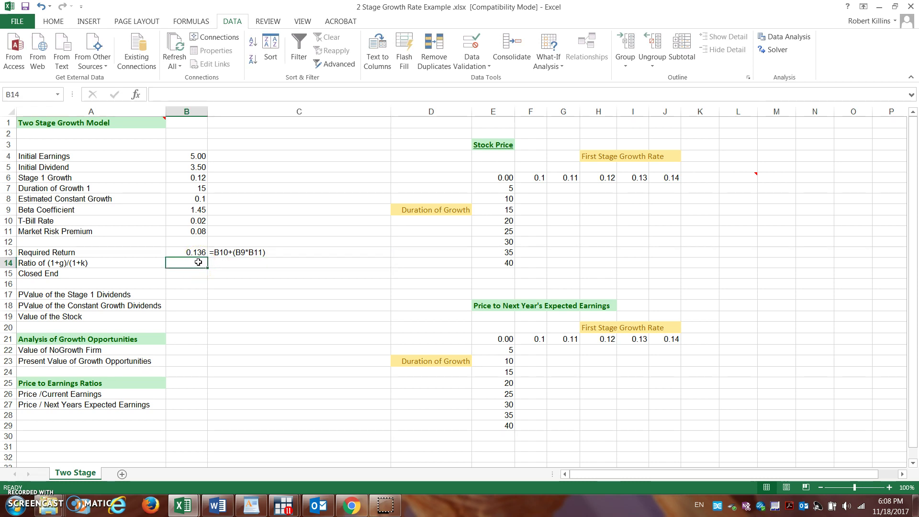
type("=")
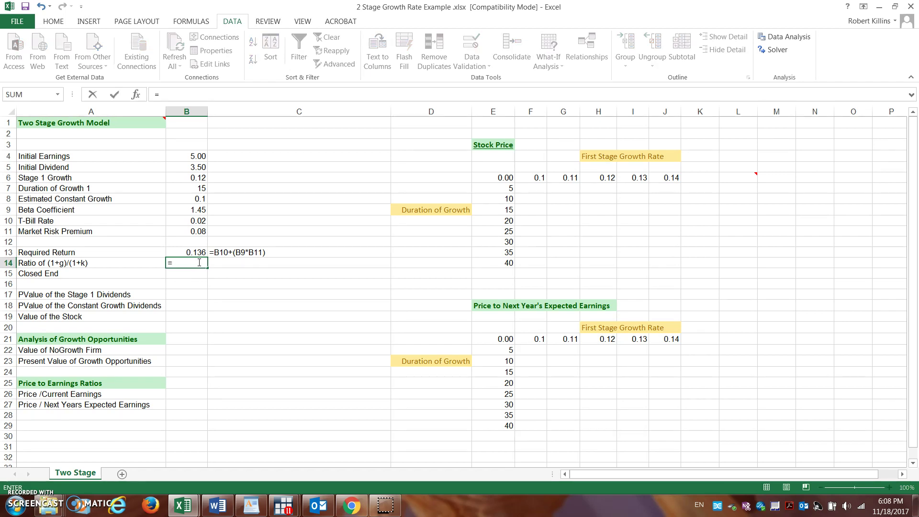
type("(1+")
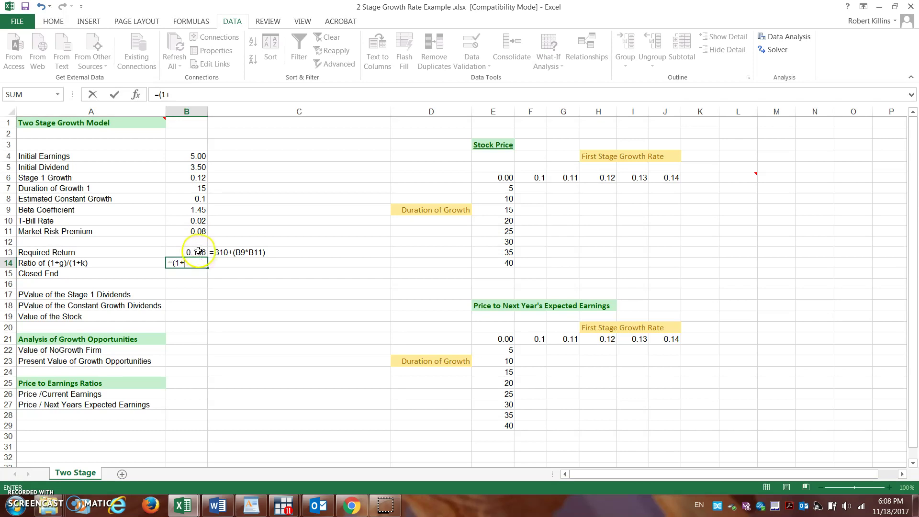
left_click(196, 177)
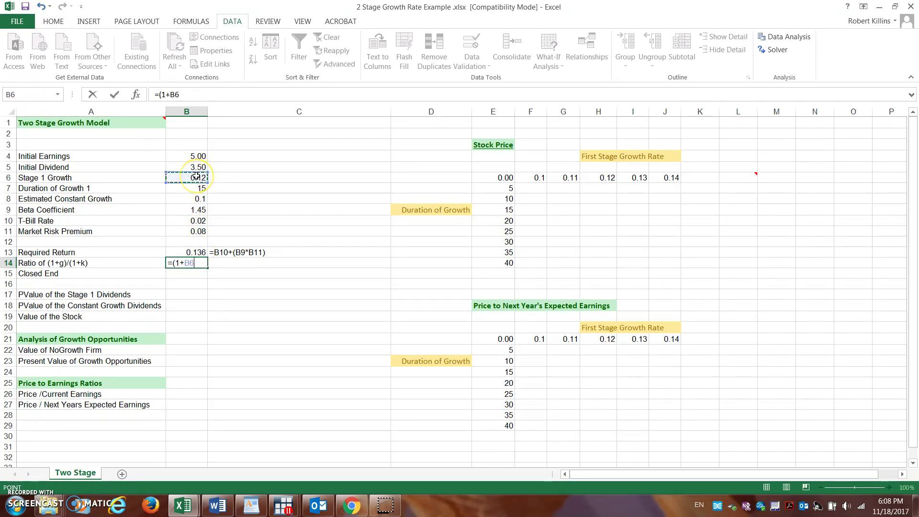
type(")/(1+")
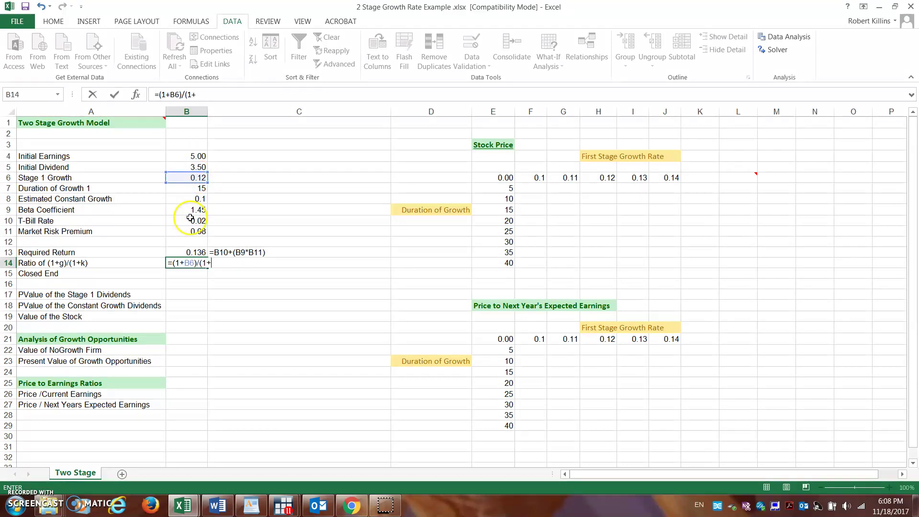
left_click(194, 253)
type(")")
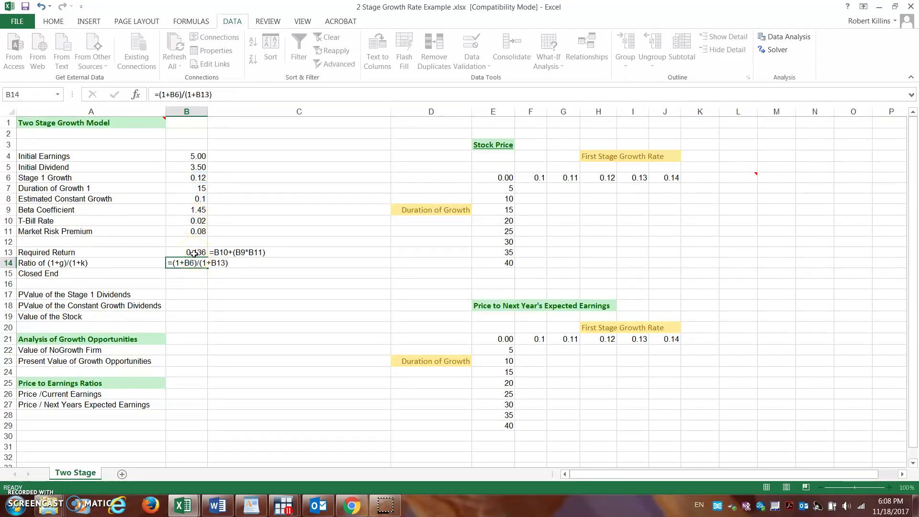
key("Return")
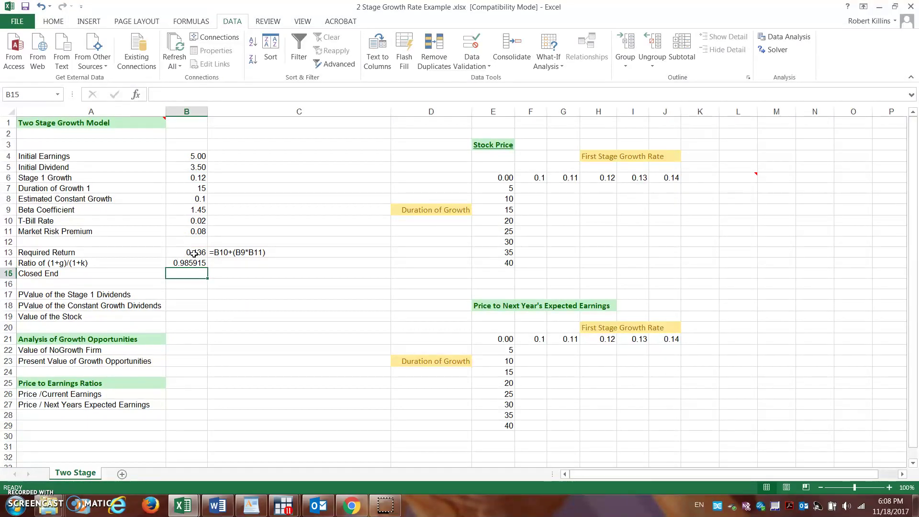
- Begin the Closed End formula in B15 with an IF that returns the growth duration when the ratio equals 1, as =IF(B14=1,B7,
left_click(191, 273)
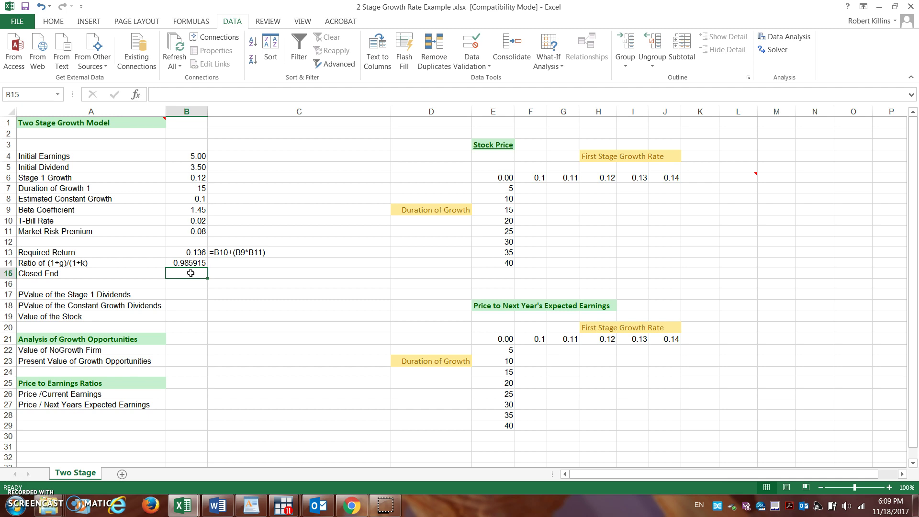
type("=")
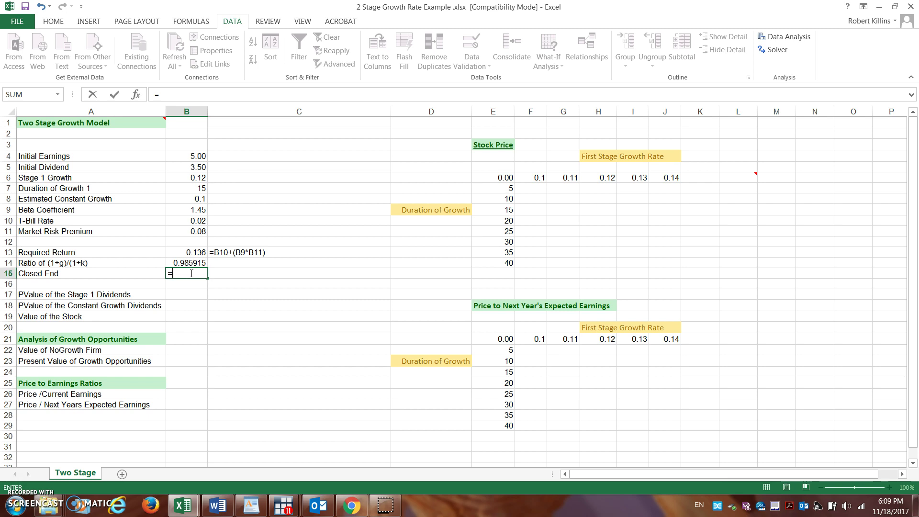
type("if(")
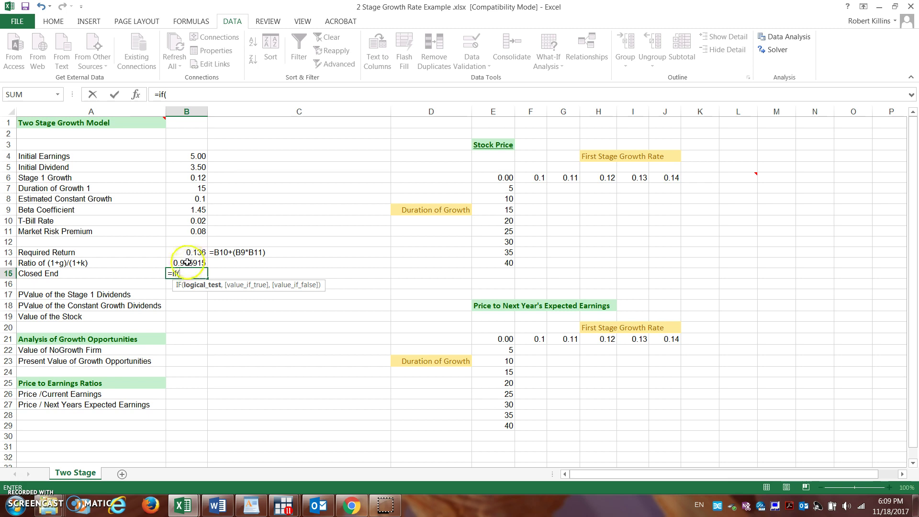
left_click(188, 263)
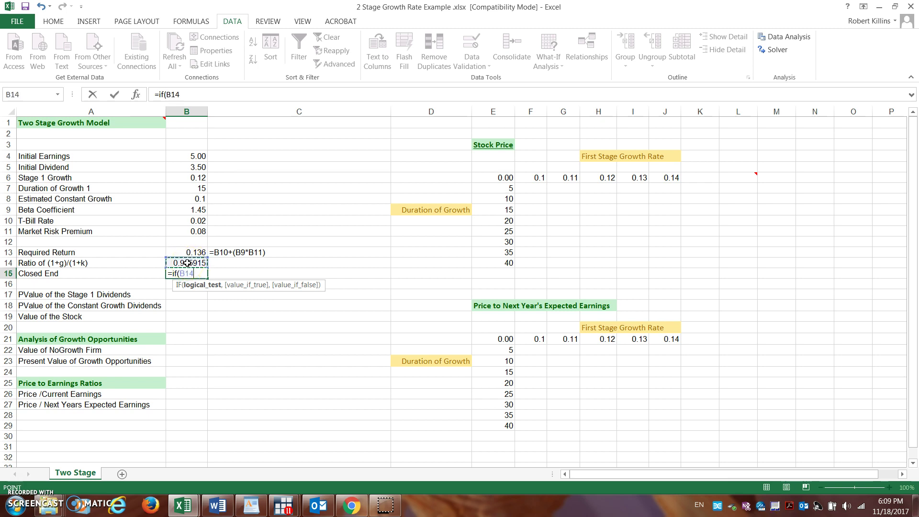
type("=1,")
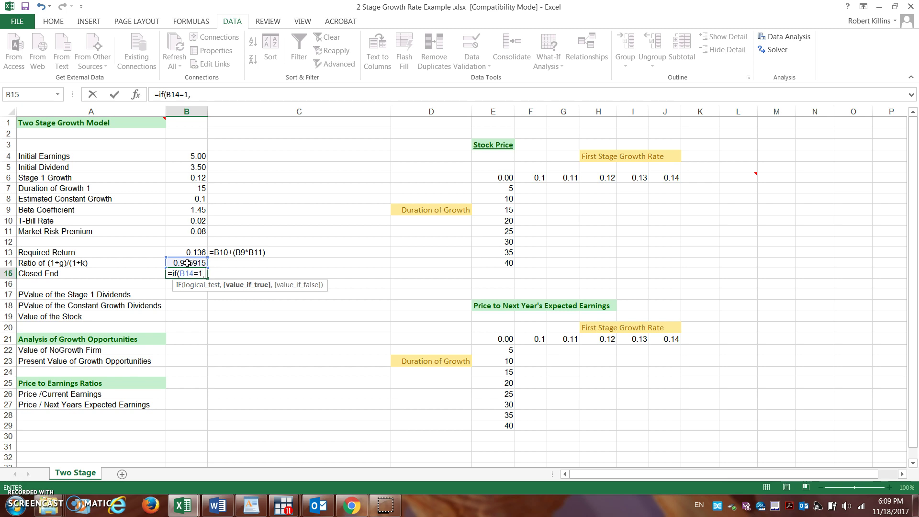
left_click(191, 188)
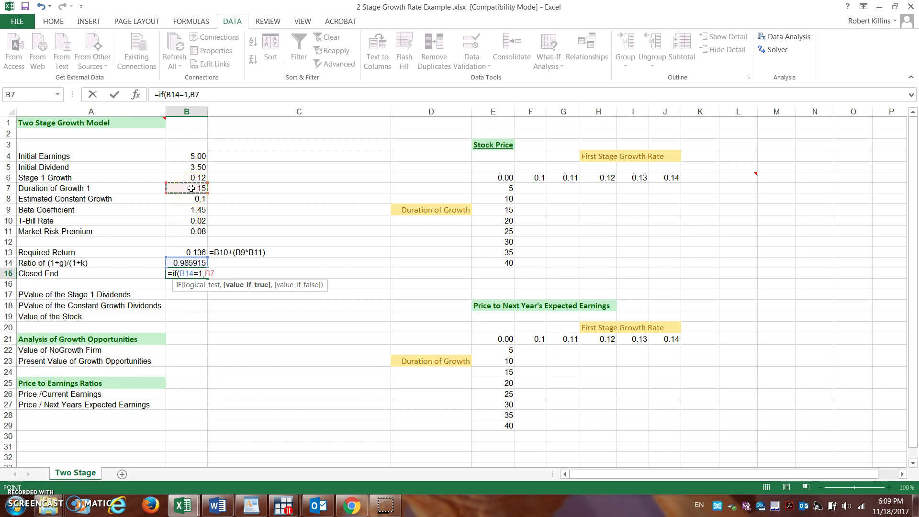
type(",")
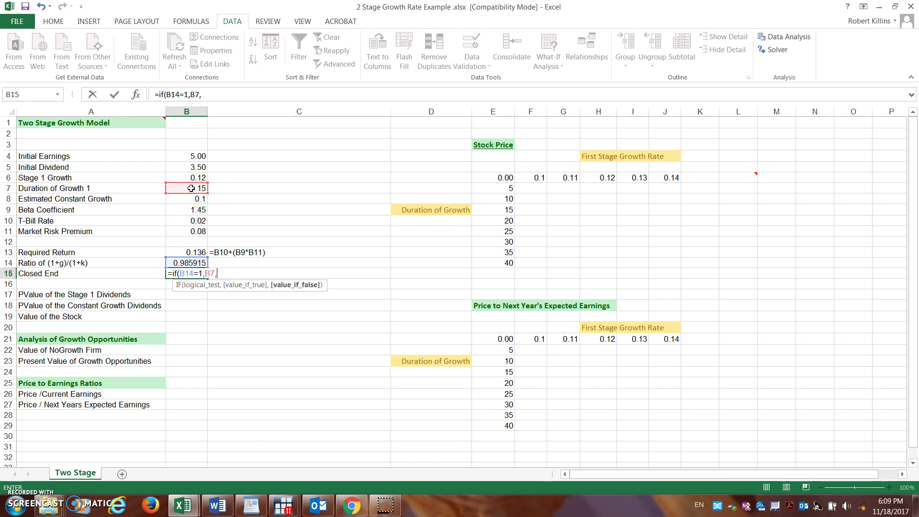
- Add the numerator of the false case to the Closed End formula in B15, as (B14-((B14)^B7)*B14
type("(")
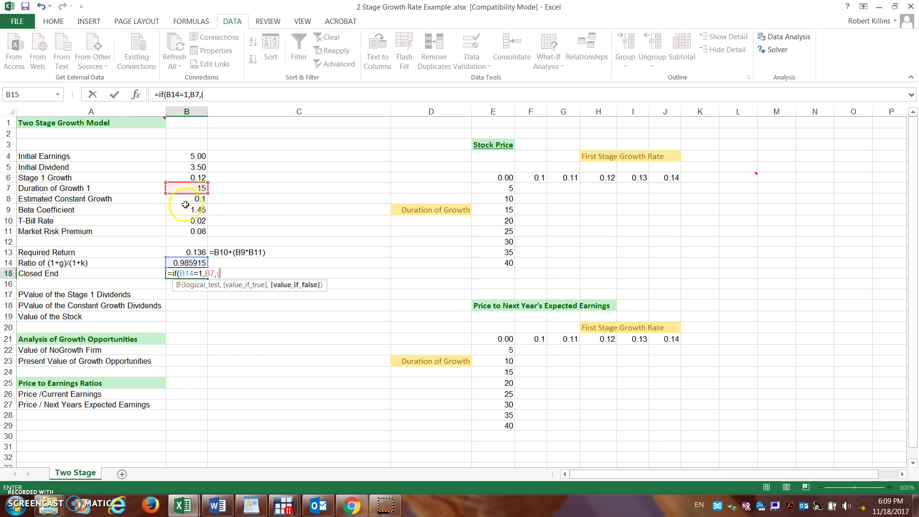
left_click(180, 260)
type("-")
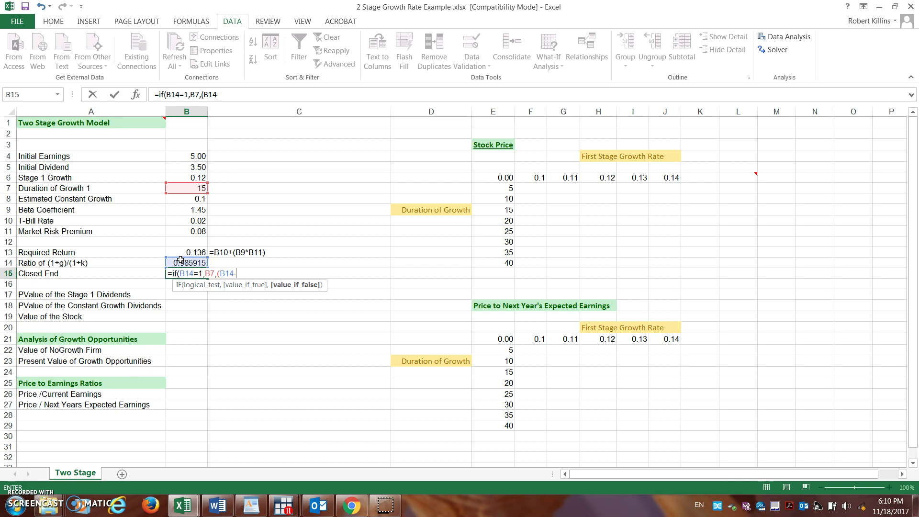
type("((")
left_click(180, 260)
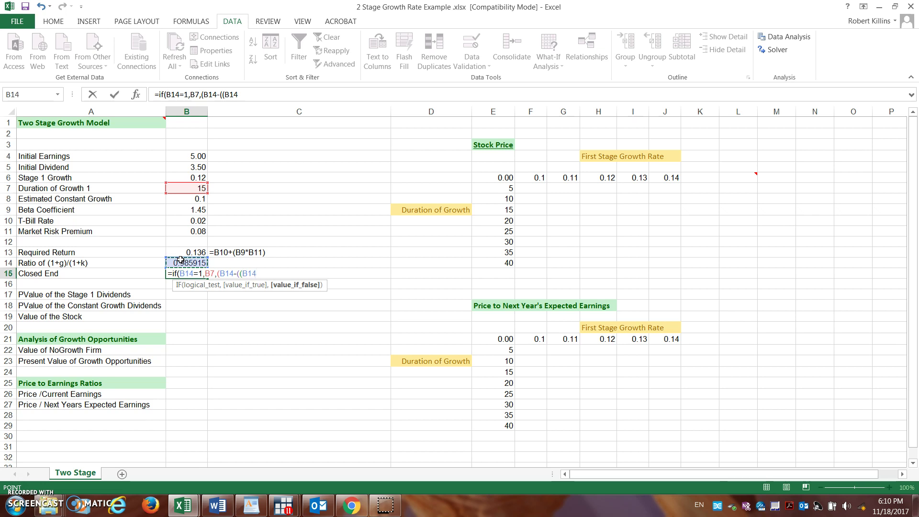
type(")^")
left_click(187, 186)
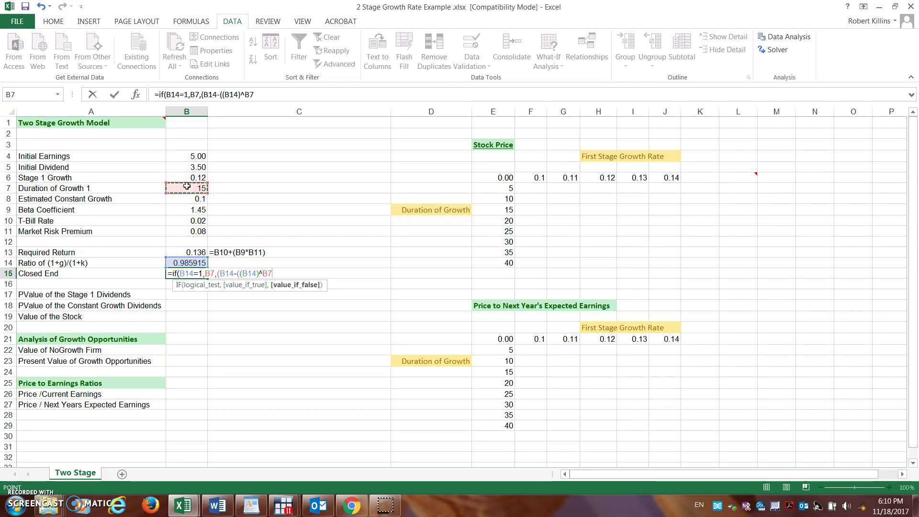
type(")*")
left_click(192, 262)
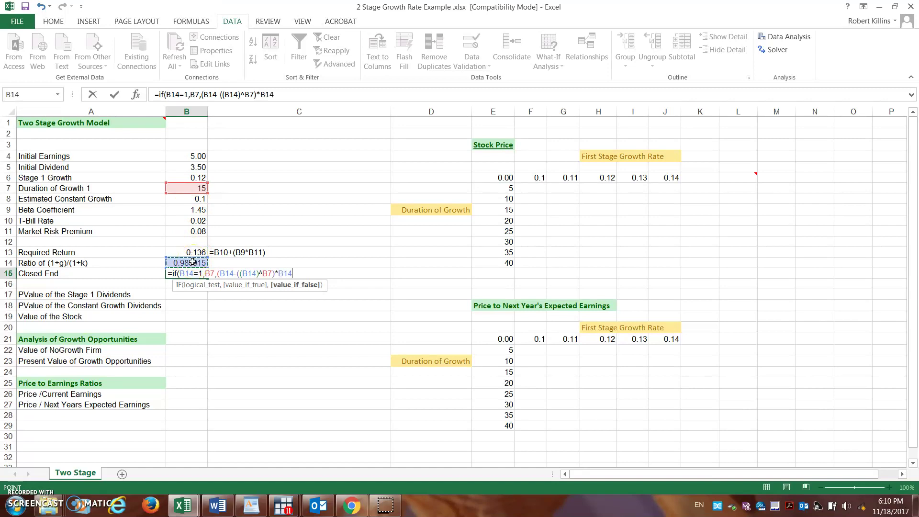
- Complete the Closed End formula in B15 by closing the numerator and dividing it by (1-B14)
type(")/(1-")
left_click(192, 262)
type("))")
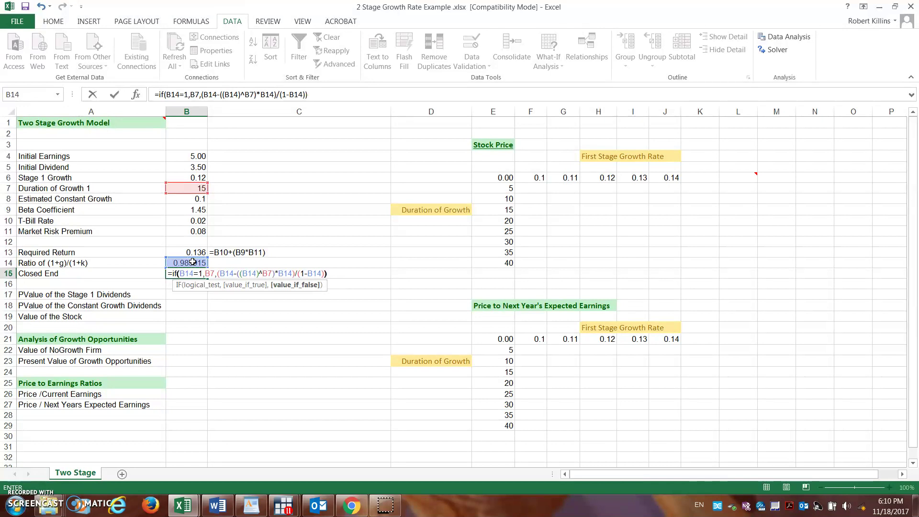
key("Return")
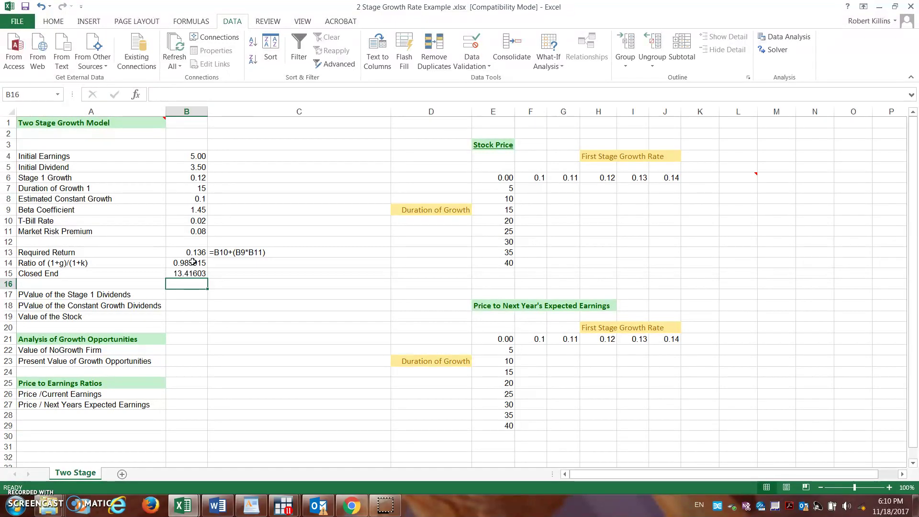
- Fill the FORMULATEXT formula from C13 down through C15 to show the ratio and Closed End formulas
left_click(216, 253)
left_click_drag(390, 258, 391, 281)
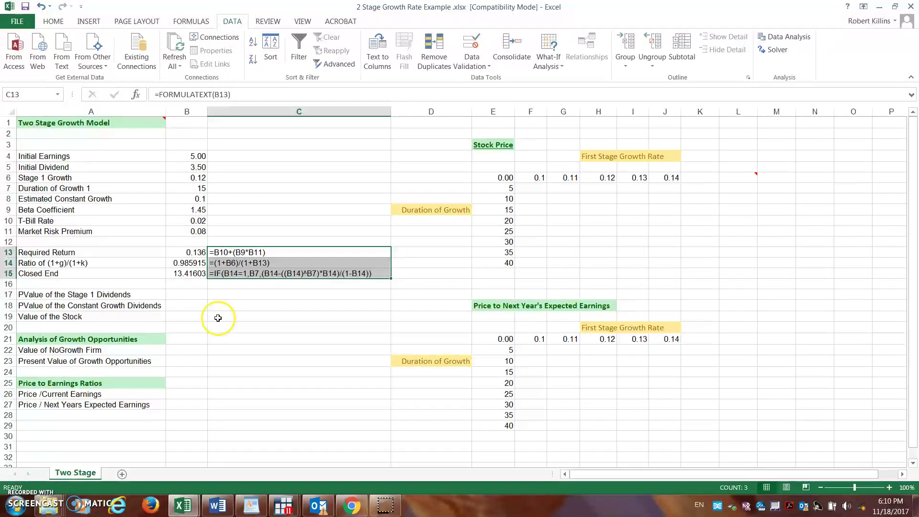
- Calculate the present value of the Stage 1 dividends in B17 with the formula =B15*B5
left_click(200, 300)
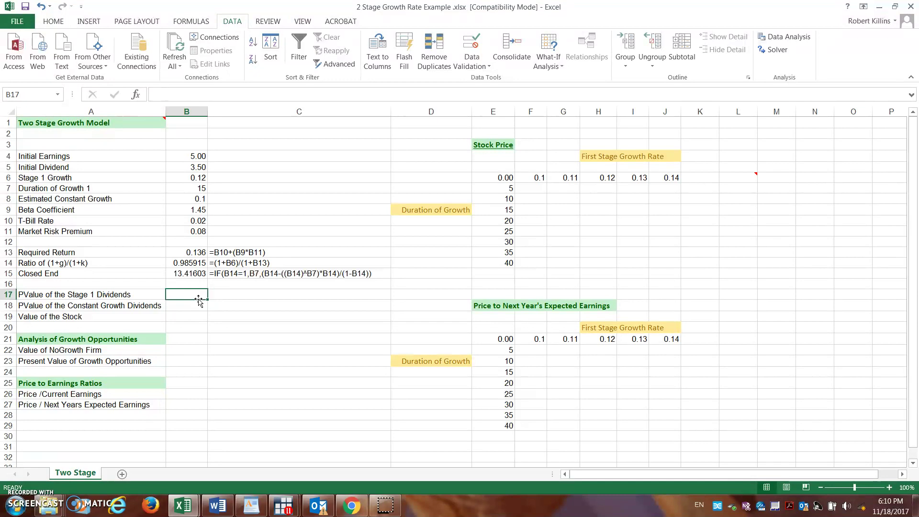
type("=")
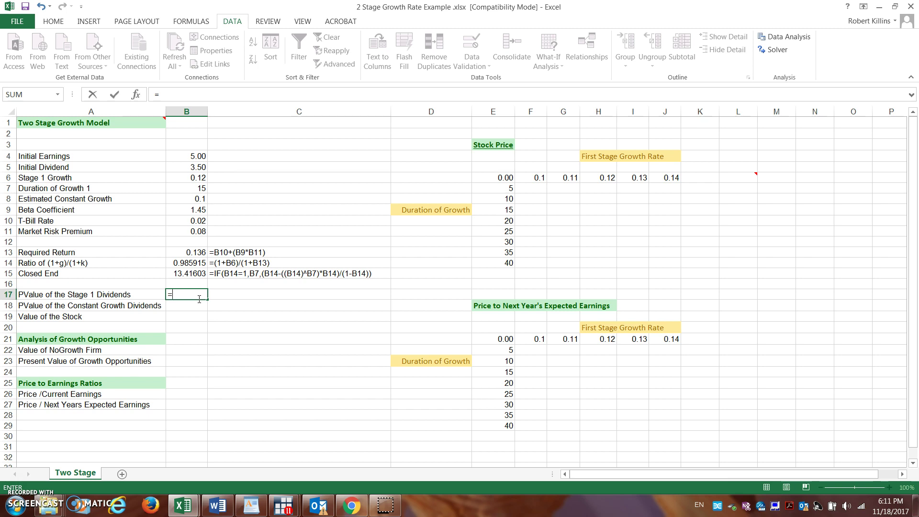
left_click(193, 275)
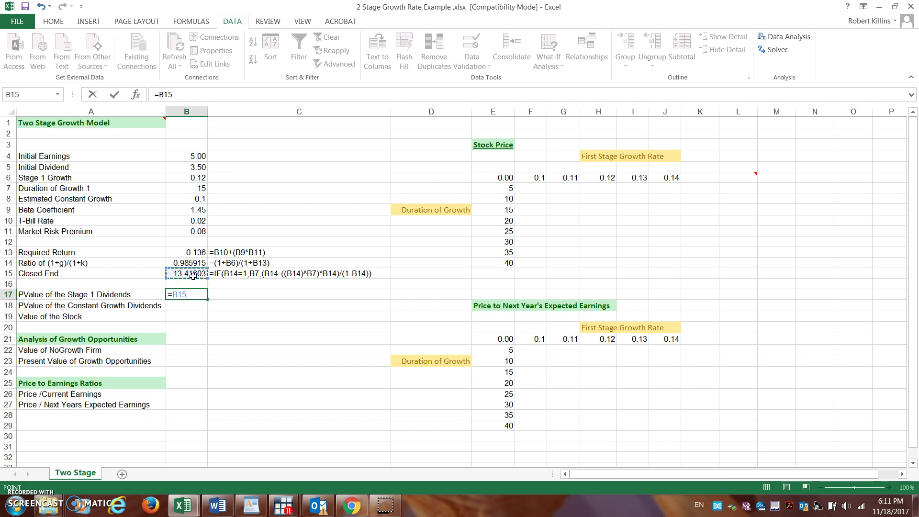
type("*")
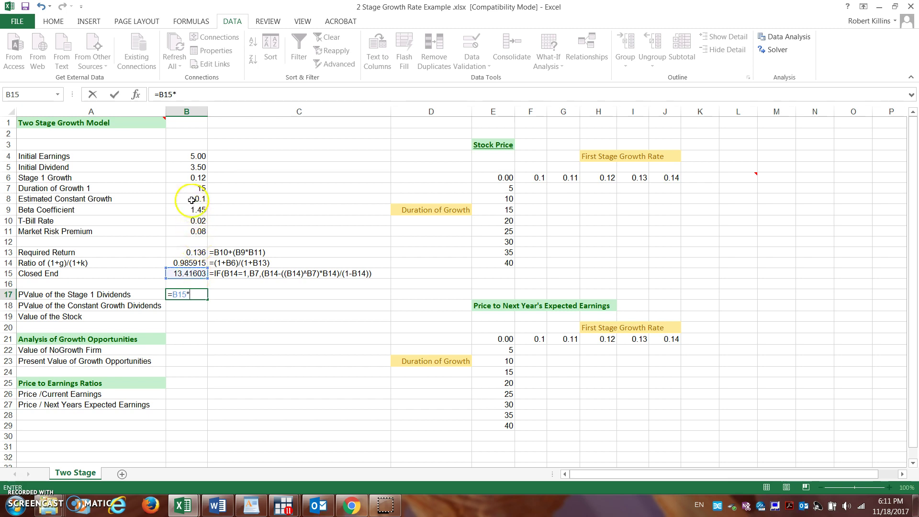
left_click(184, 168)
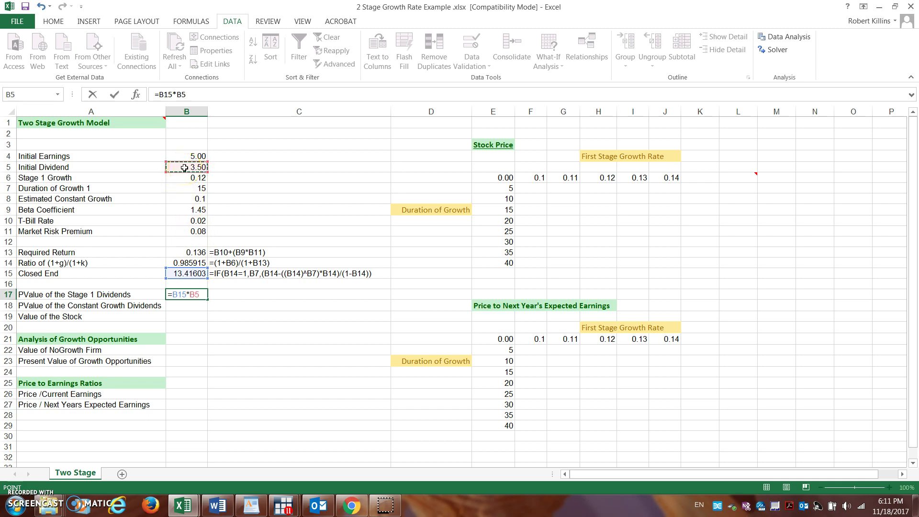
key("Return")
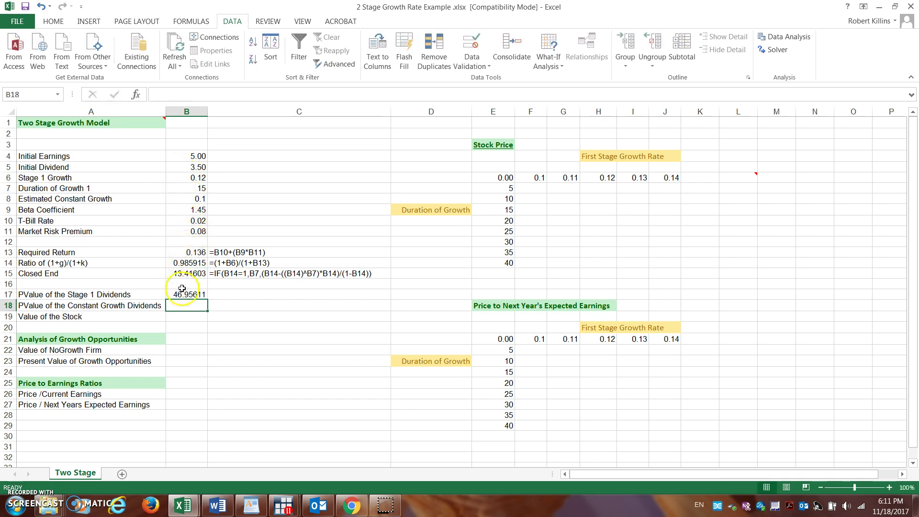
- Fill the FORMULATEXT formula from C15 down to C17 and clear the copy in C16
left_click(186, 294)
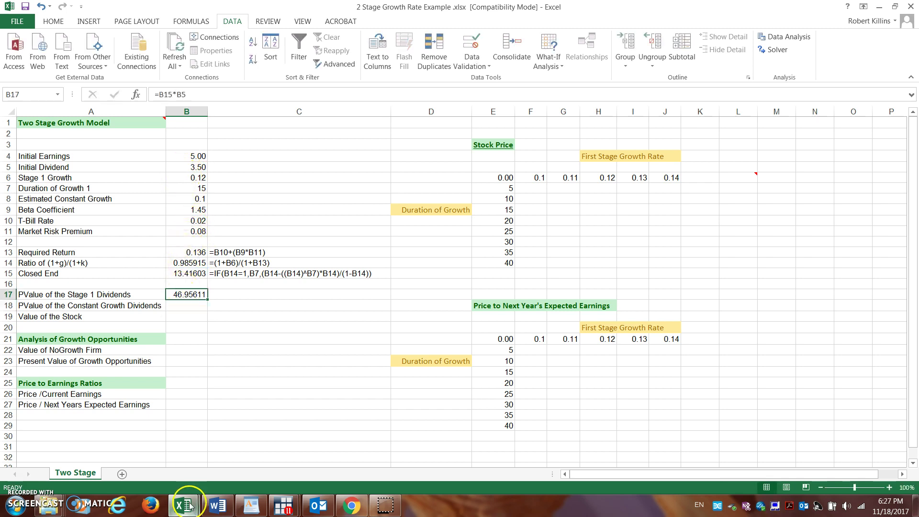
mouse_move(183, 505)
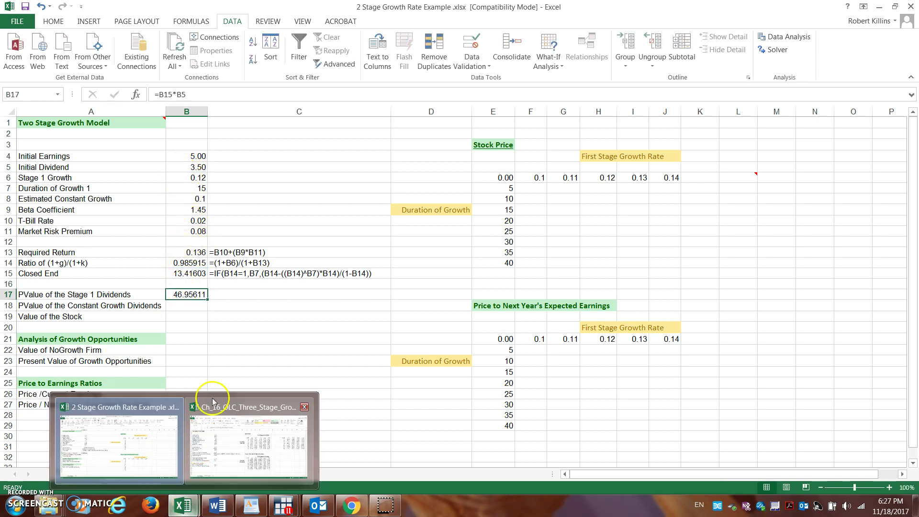
left_click(248, 293)
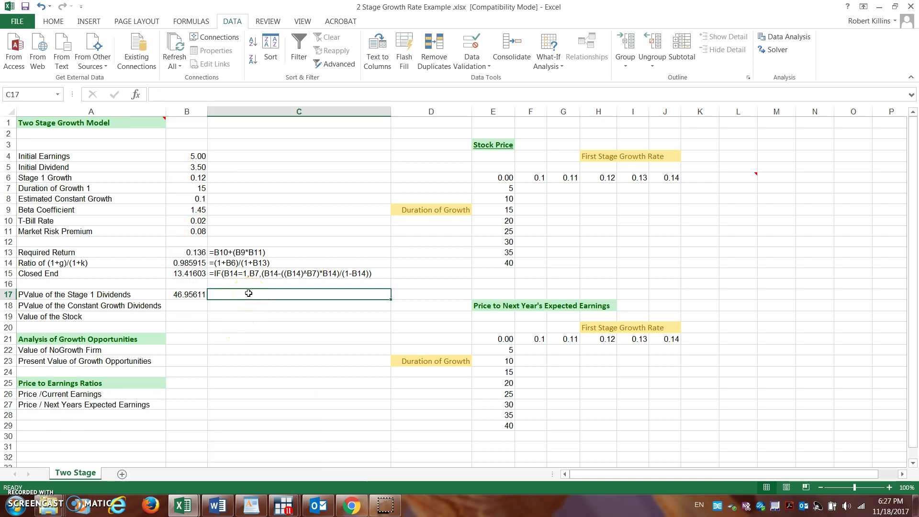
left_click(250, 274)
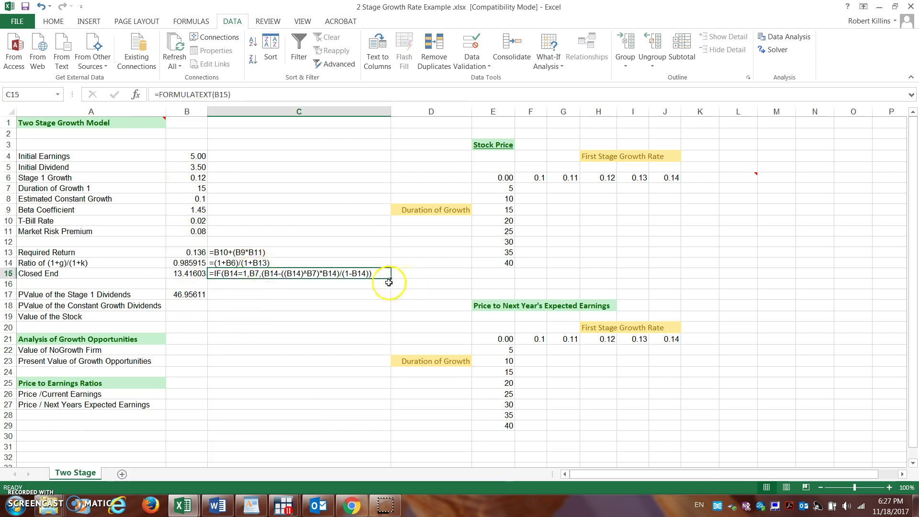
left_click_drag(391, 279, 349, 294)
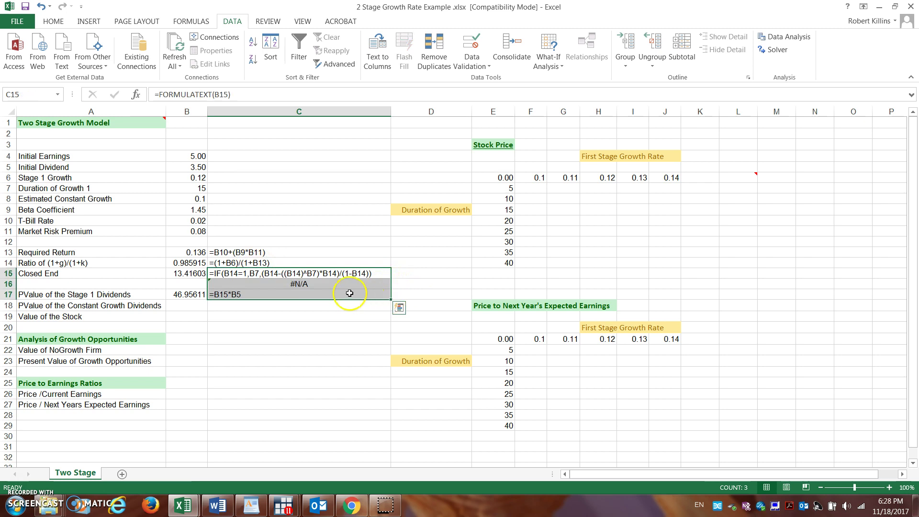
left_click(333, 287)
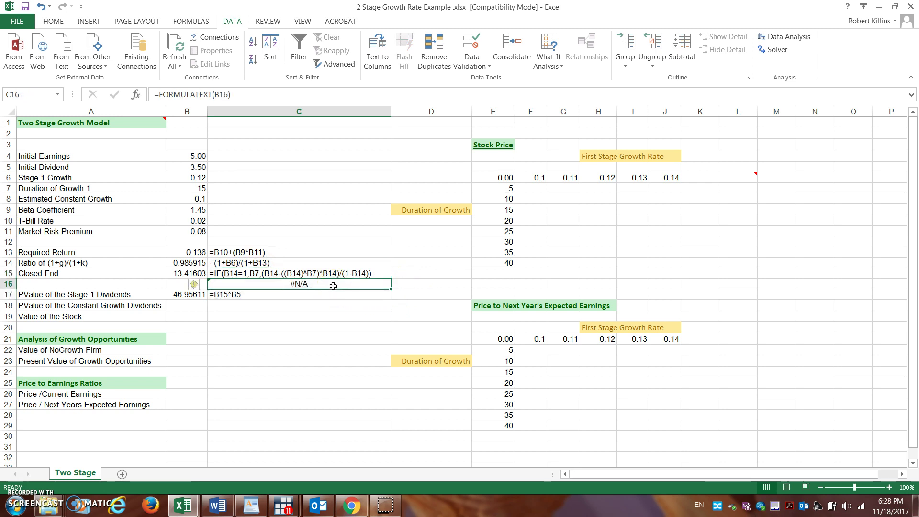
key("Delete")
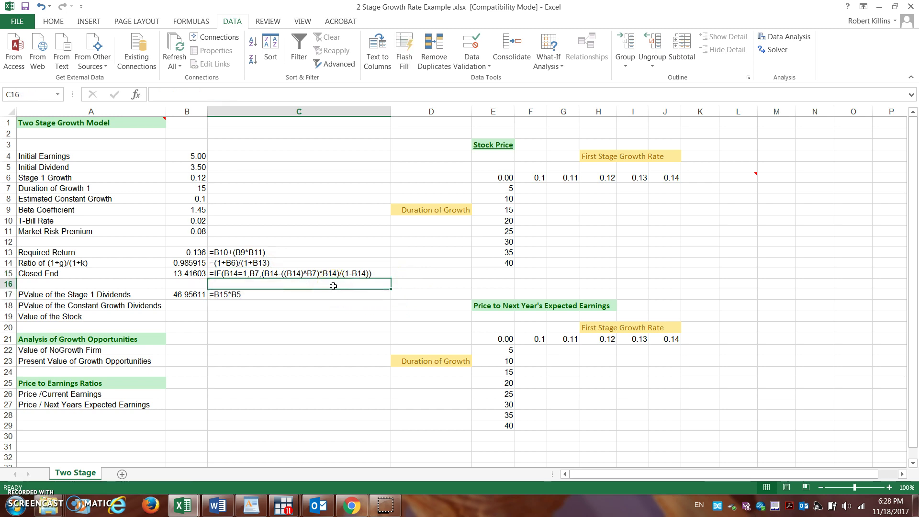
- Start the present value of the constant growth dividends formula in B18 with =((B5*(1+B6)^B7
left_click(225, 305)
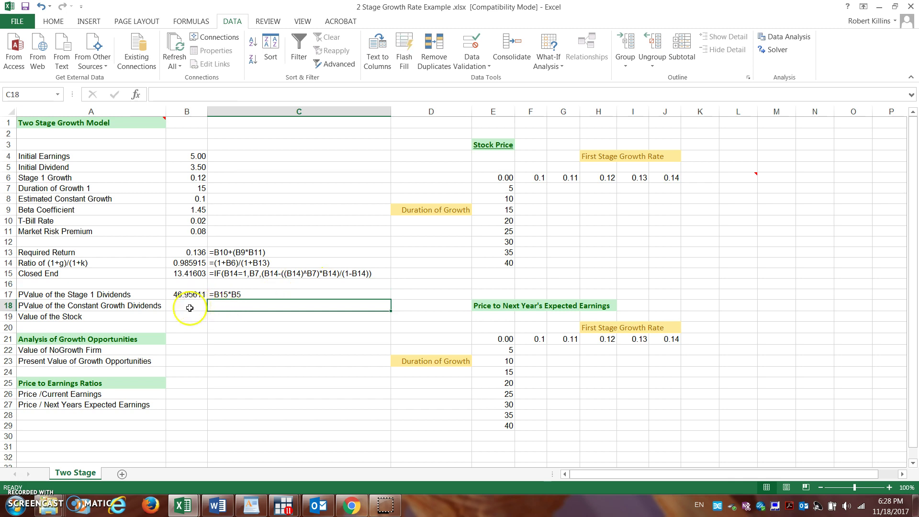
left_click(189, 305)
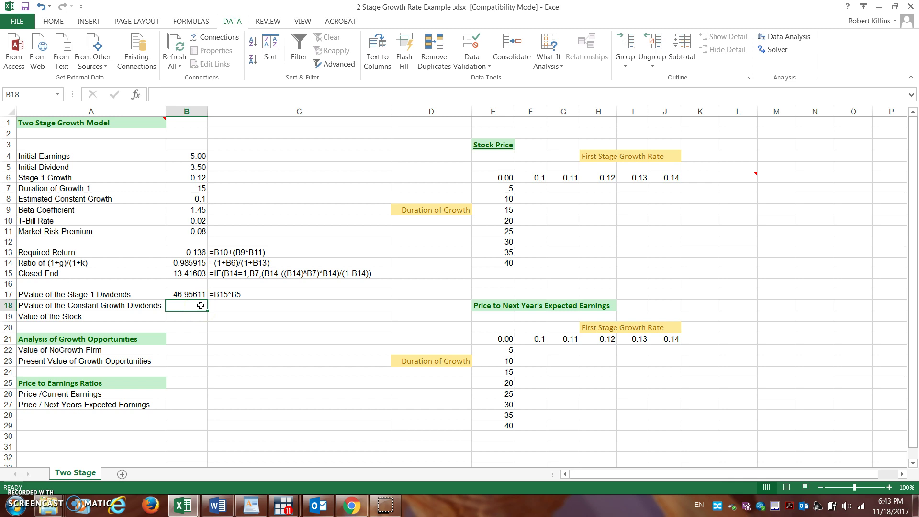
type("=")
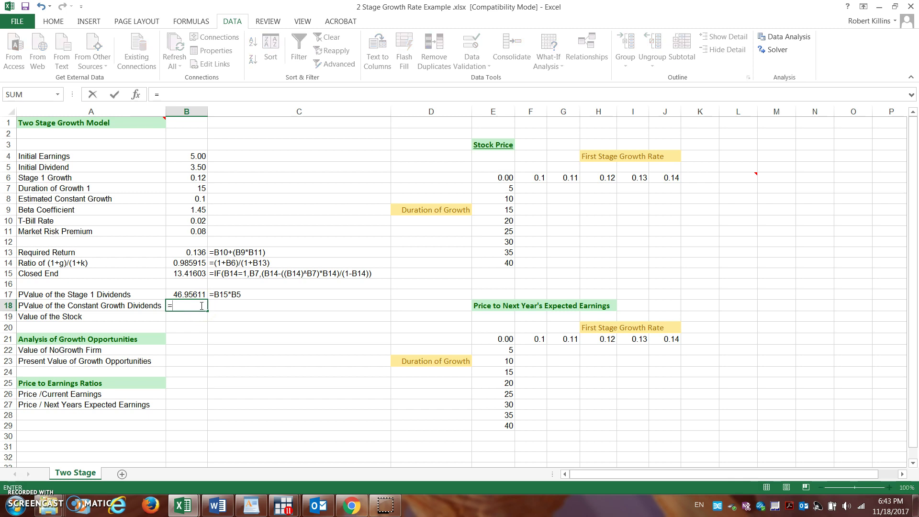
type("((B")
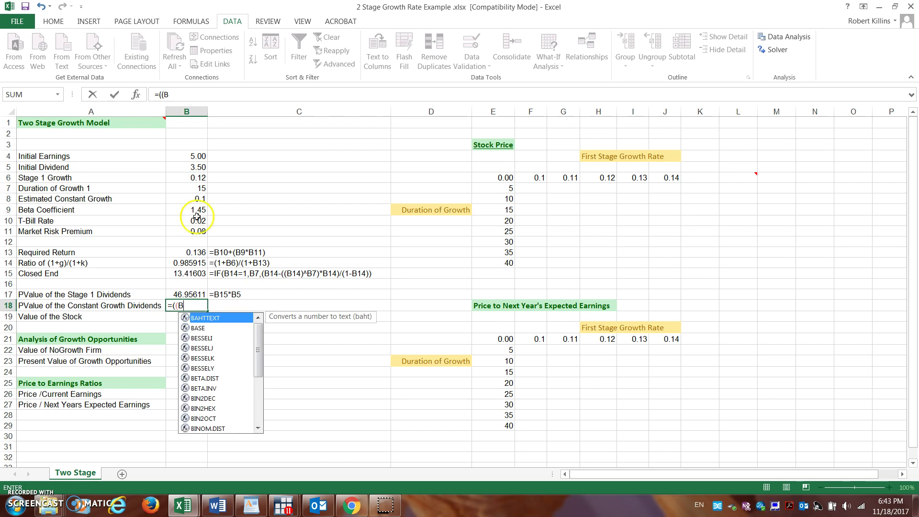
type("5")
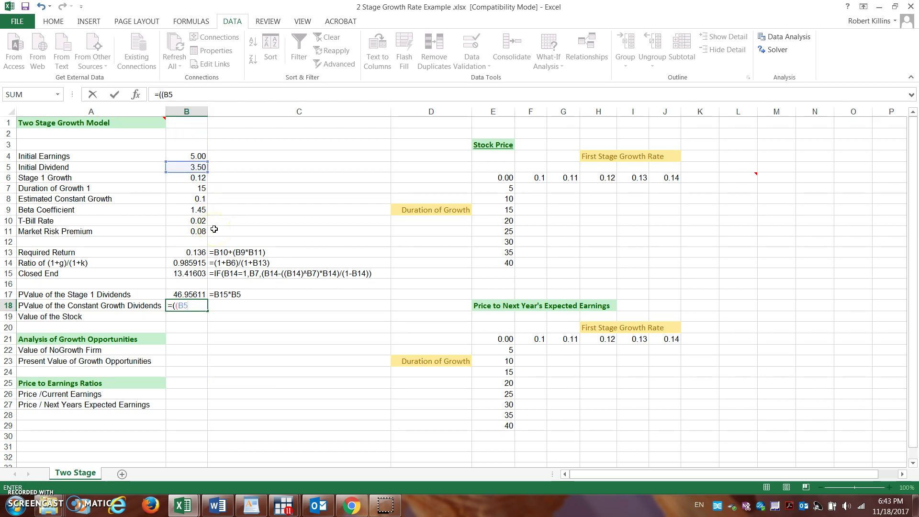
type("*(1+")
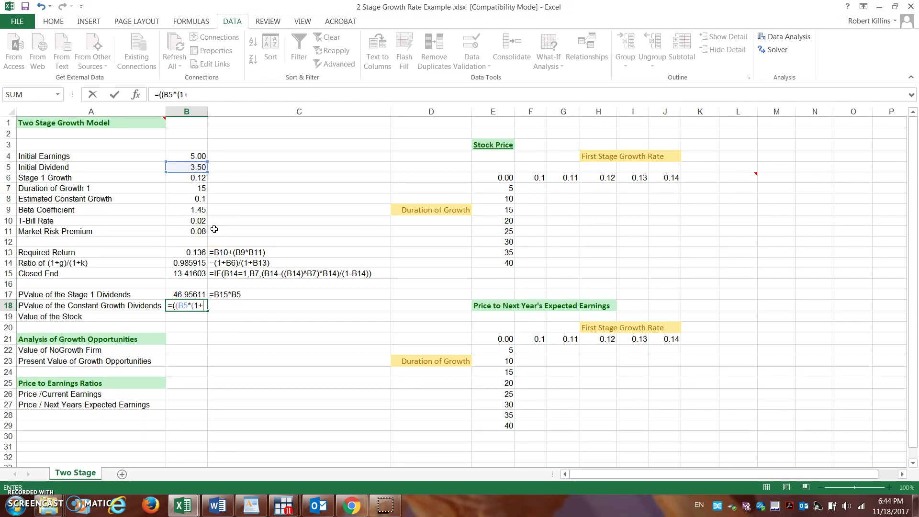
left_click(188, 178)
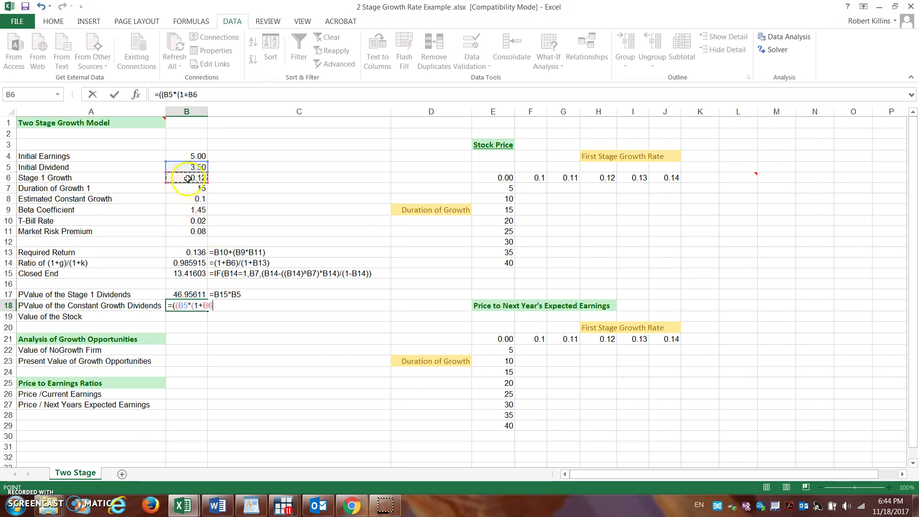
type(")")
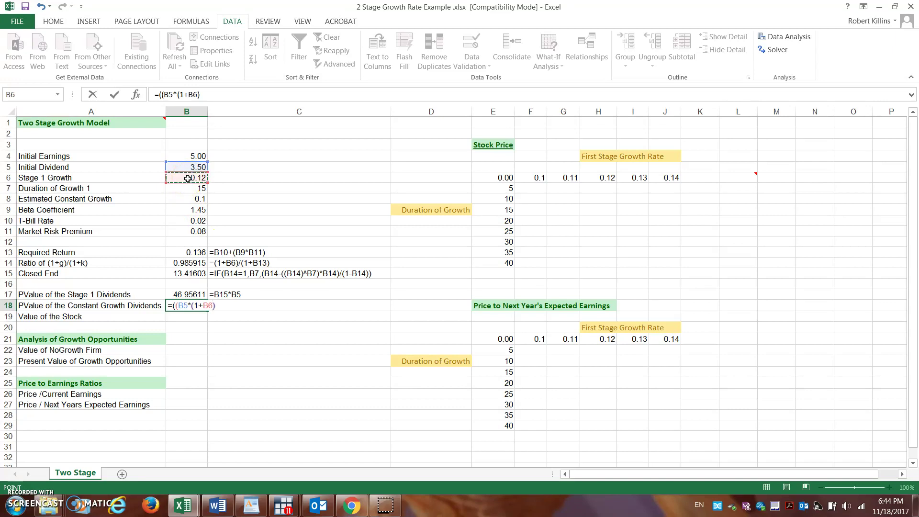
type("^")
left_click(189, 184)
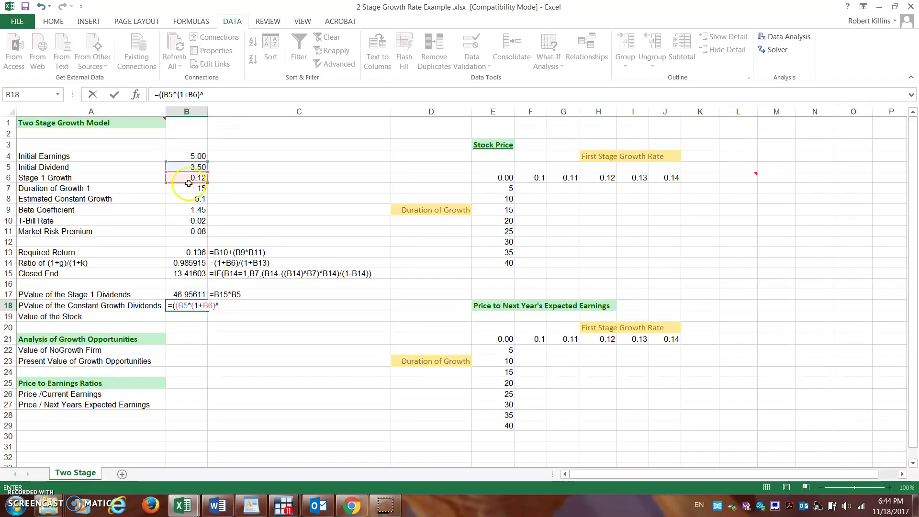
left_click(192, 189)
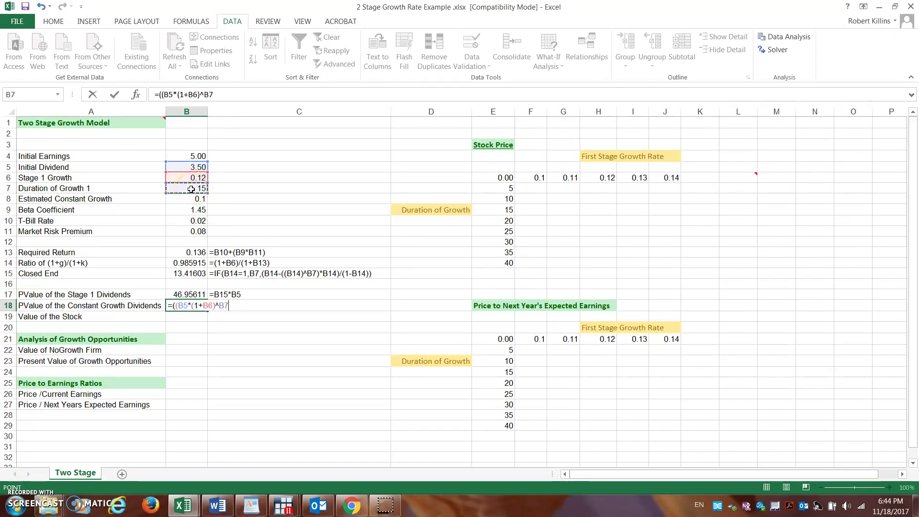
- Extend the B18 formula by multiplying by (1+B8), closing the numerator and dividing it by (B13-B8)
type("*")
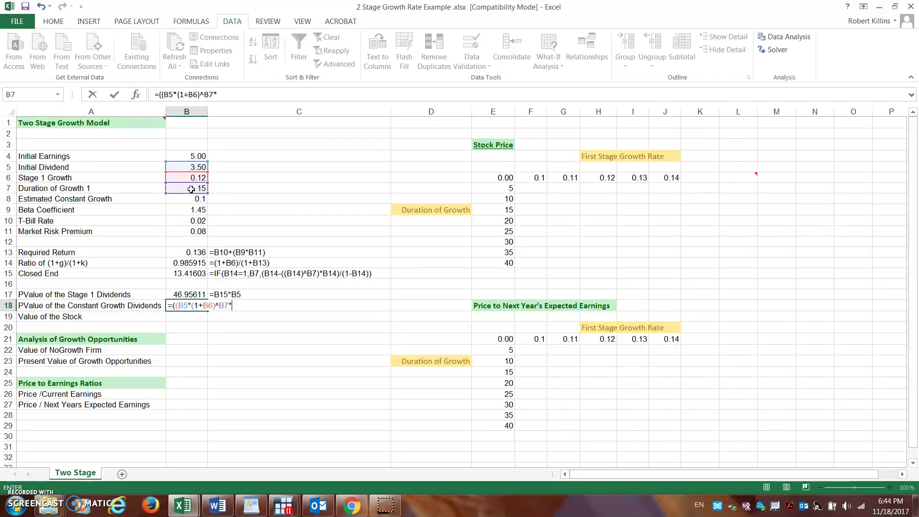
type("(1+")
left_click(200, 198)
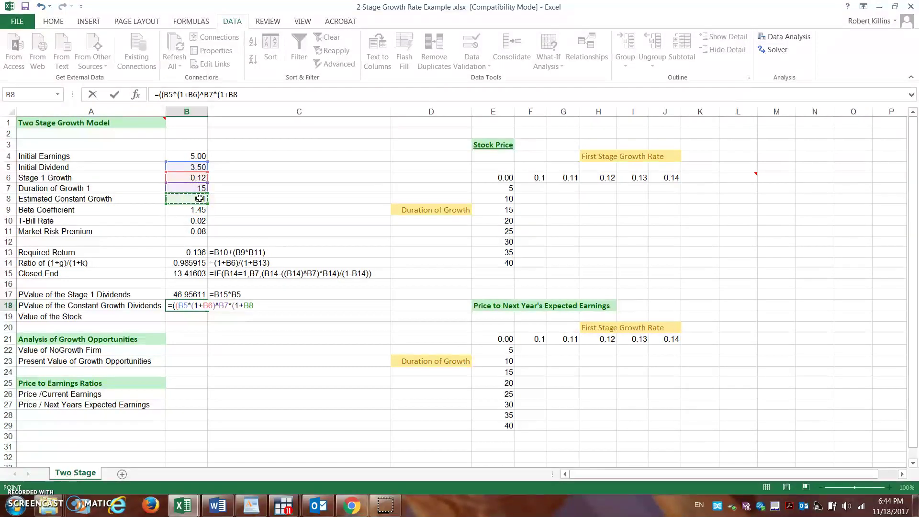
type("))/(")
left_click(198, 220)
left_click(201, 252)
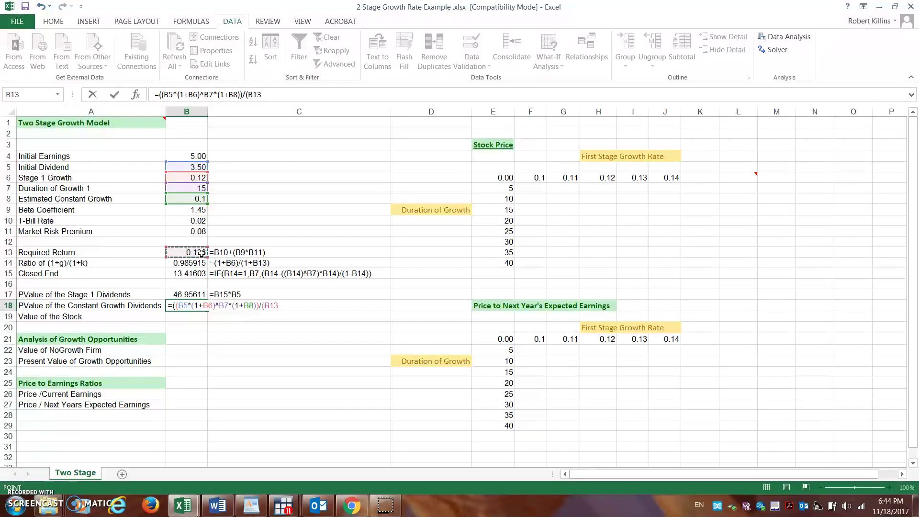
type("-")
left_click(185, 201)
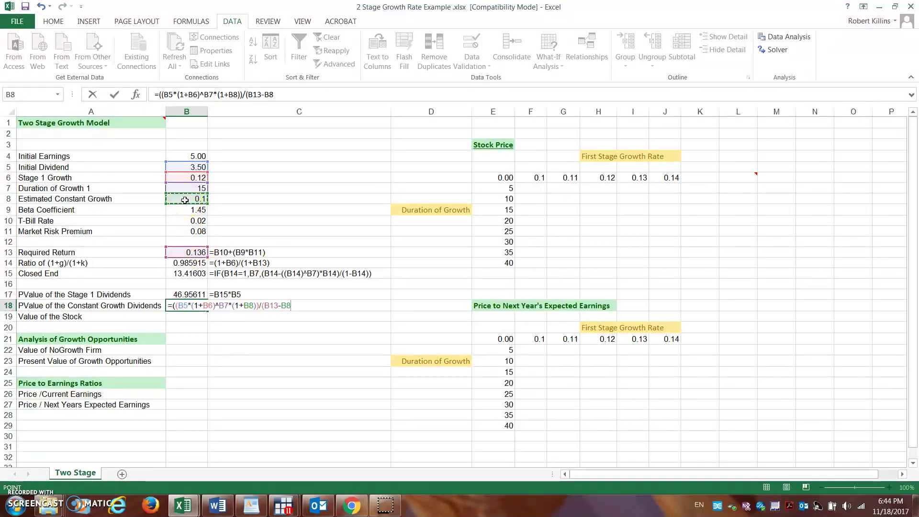
type(")*")
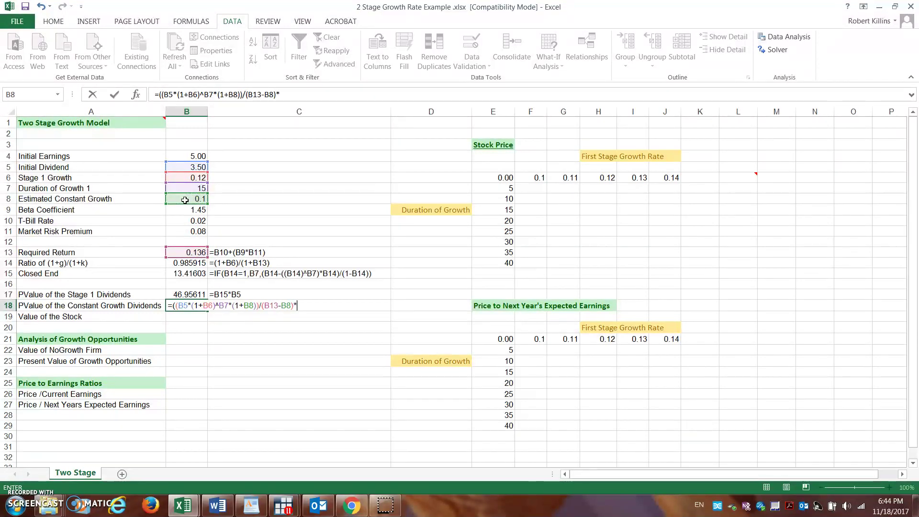
- Complete the B18 formula by multiplying by the factor ((1-B13)^B7)
type("((")
type("1-")
left_click(189, 251)
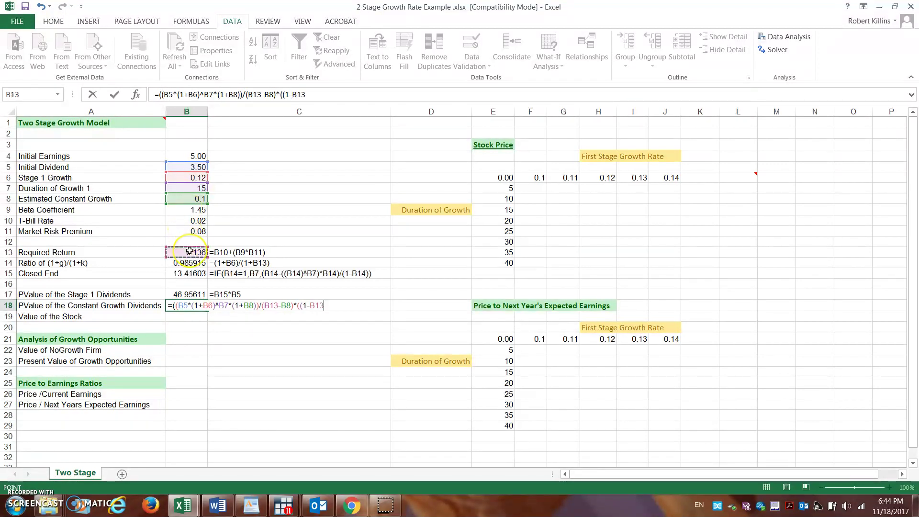
type(")^")
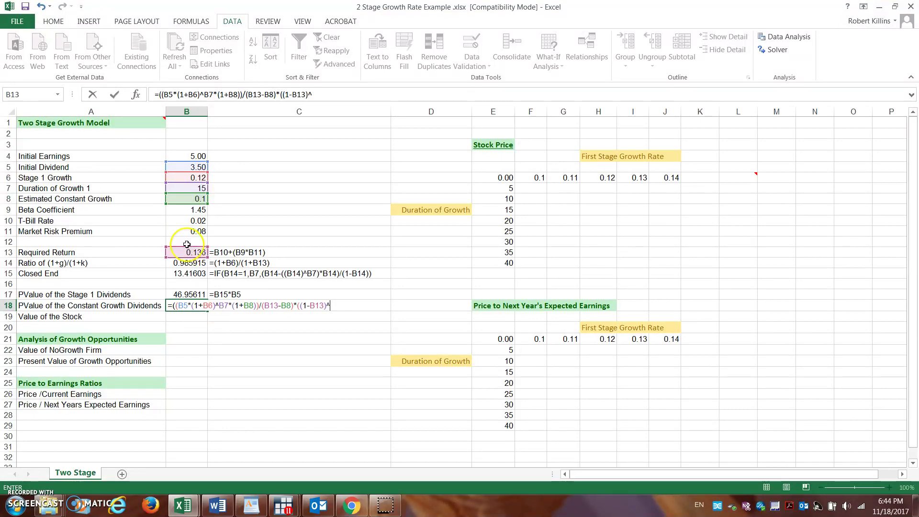
left_click(190, 190)
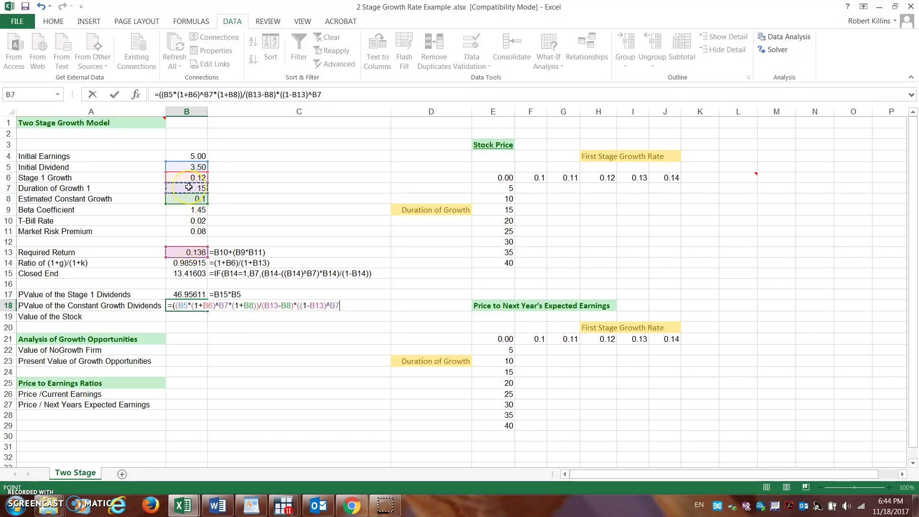
type("))")
key("Return")
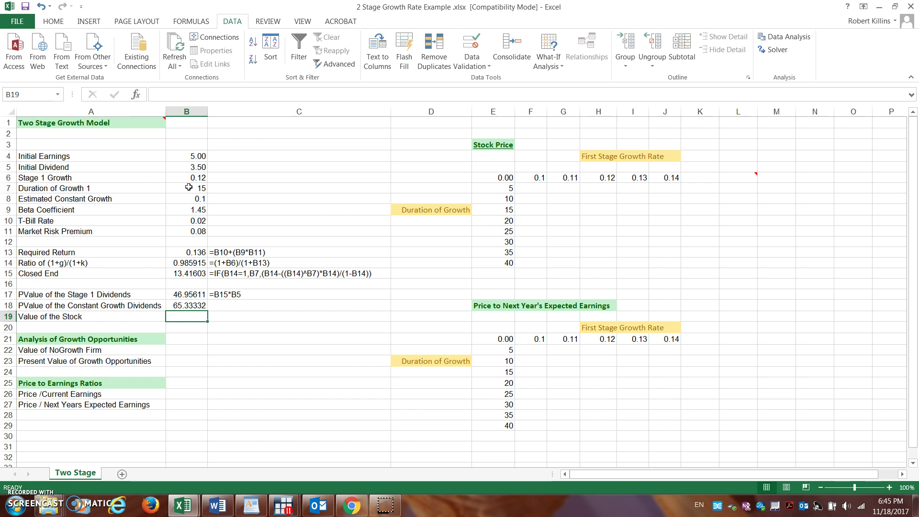
- Calculate the Value of the Stock in B19 with the formula =B17+B18
type("=")
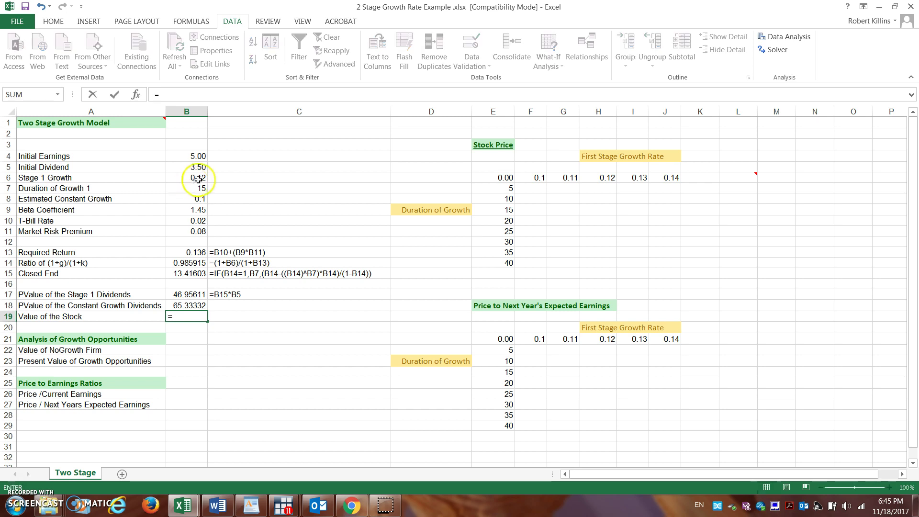
left_click(192, 293)
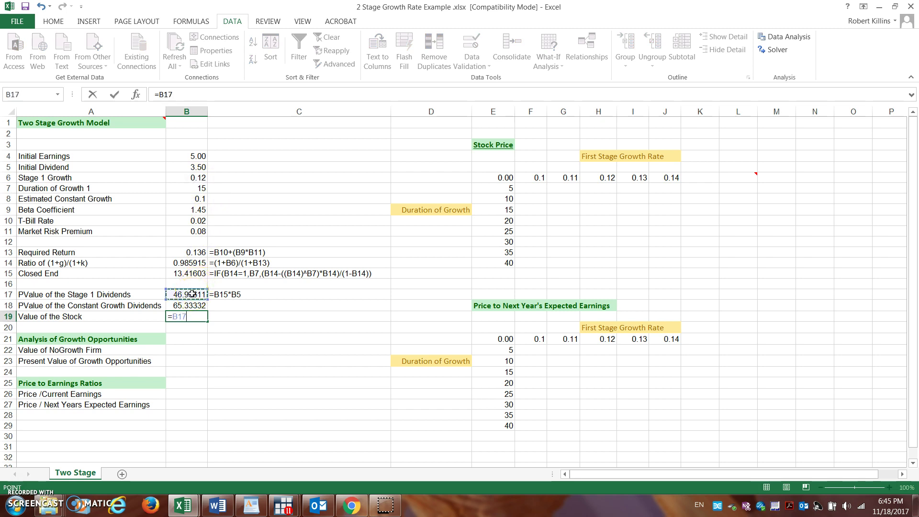
type("+")
left_click(196, 315)
left_click(193, 307)
key("Return")
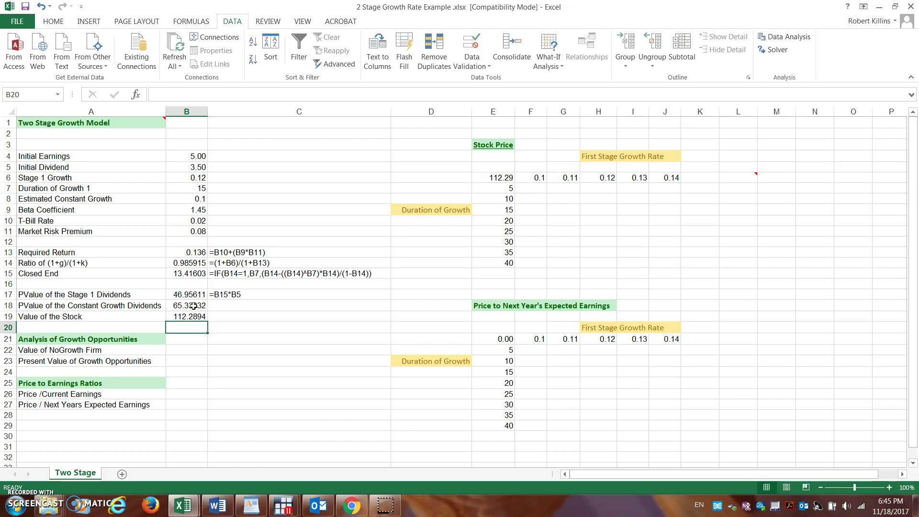
- Review the inputs and results in column B, from Duration of Growth 1 down to the Value of NoGrowth Firm row
key("Down")
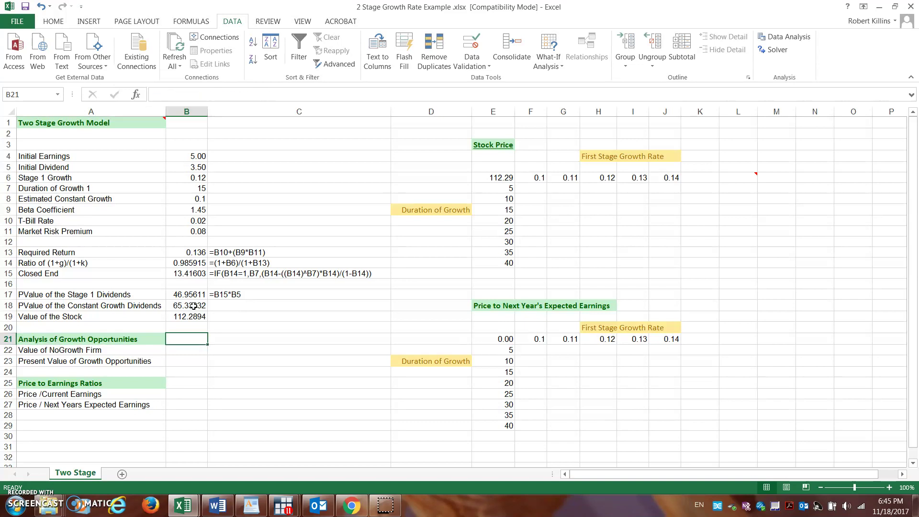
key("Up")
key("Up")
key("Up")
key("Up")
key("Up")
key("Up")
key("Up")
key("Up")
key("Up")
key("Up")
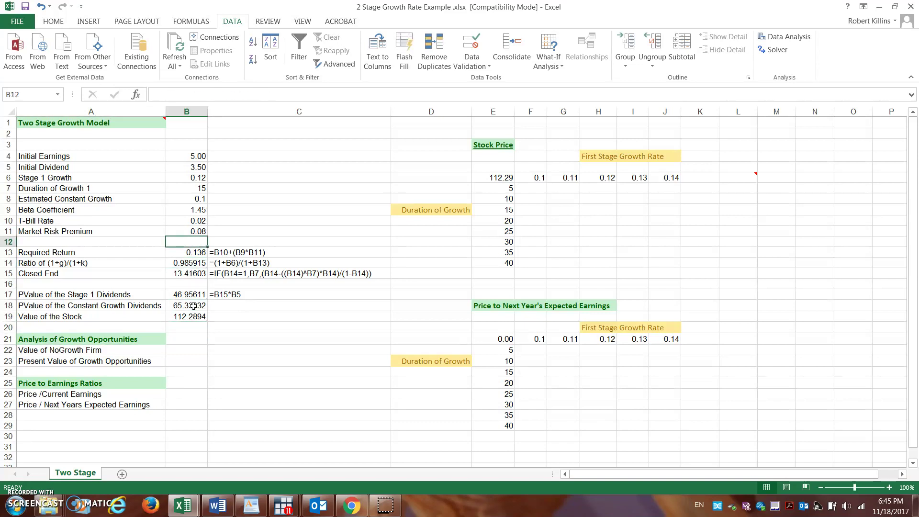
key("Up")
key("Up")
key("Up")
key("Up")
key("Up")
key("Down")
key("Down")
key("Down")
key("Down")
key("Down")
key("Down")
key("Down")
key("Down")
key("Down")
key("Down")
key("Down")
key("Down")
key("Down")
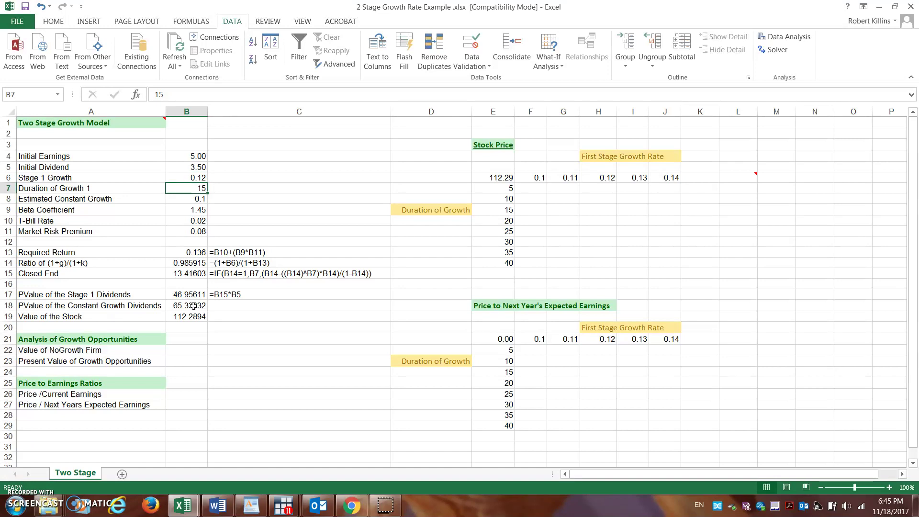
key("Down")
key("Down")
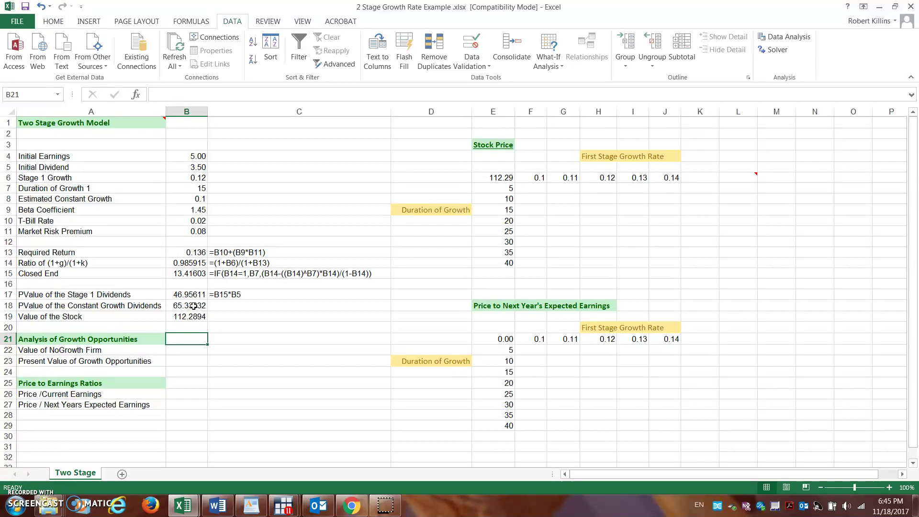
key("Down")
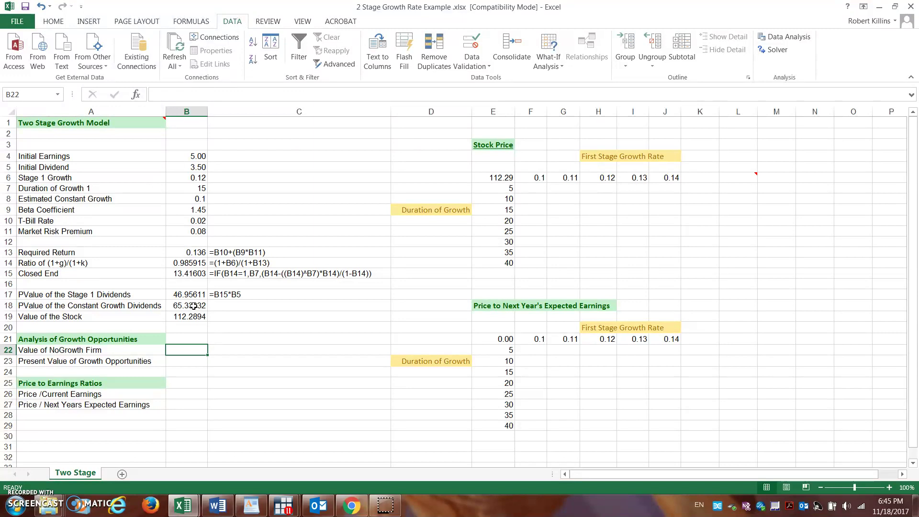
key("Left")
key("Down")
key("Up")
key("Down")
key("Up")
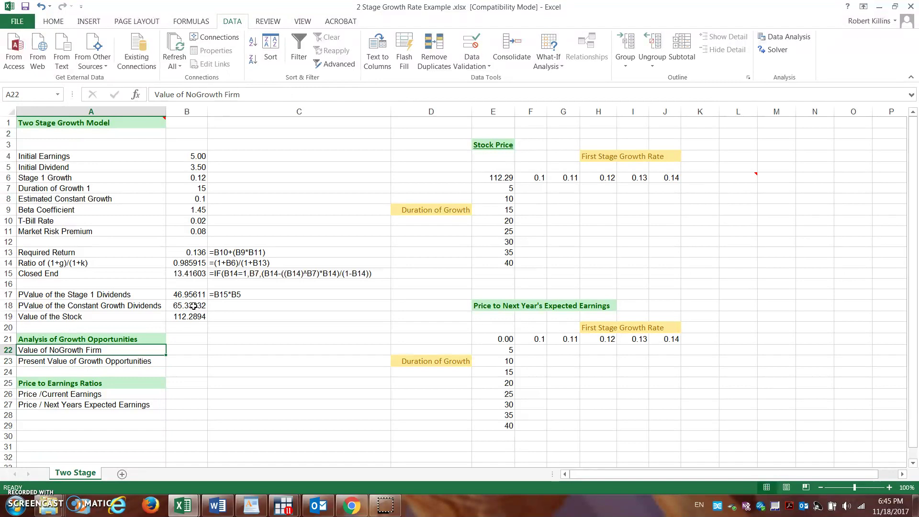
key("Right")
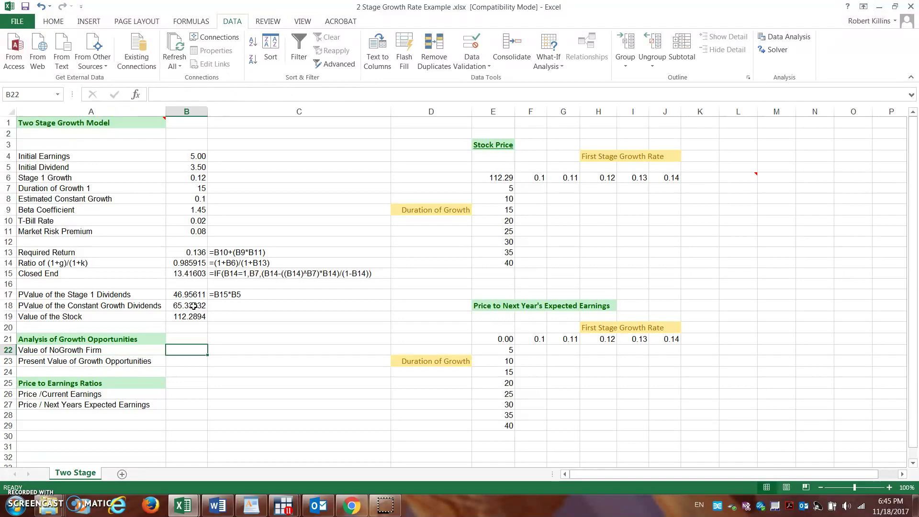
left_click(193, 306)
type("=")
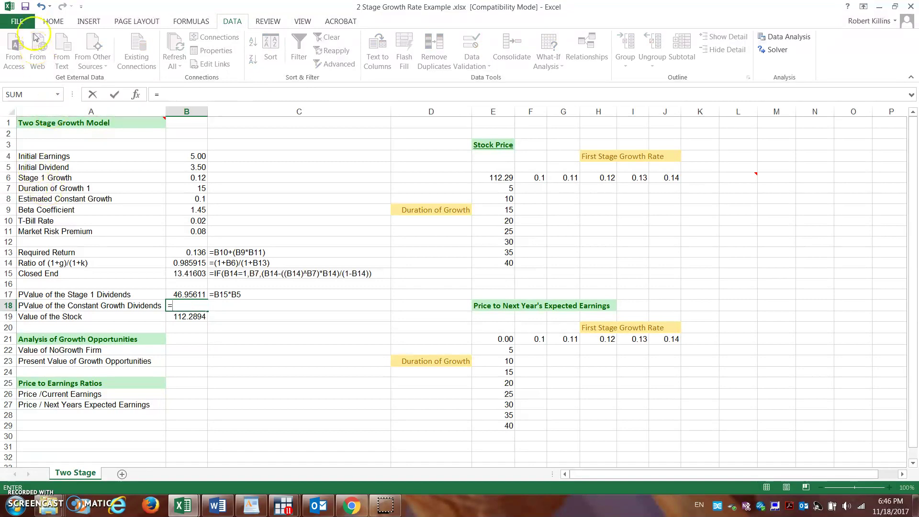
left_click(41, 7)
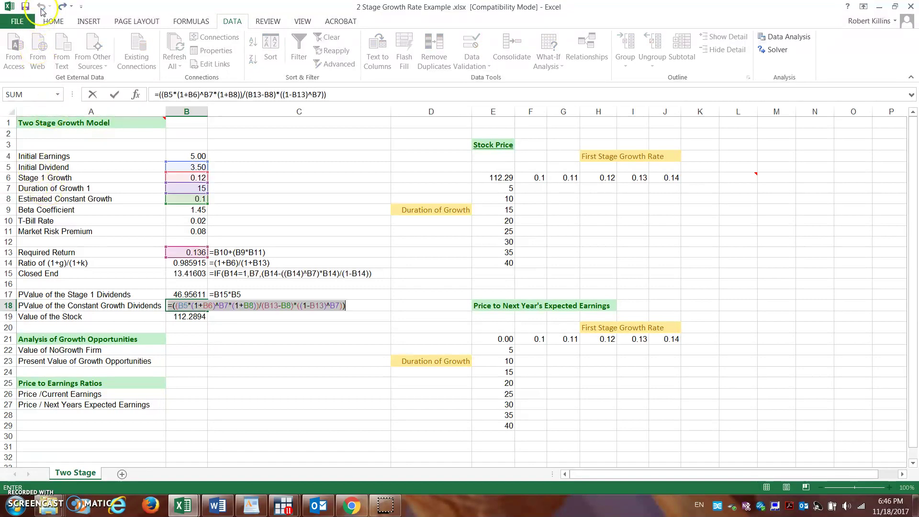
type("=")
left_click(200, 349)
type("=")
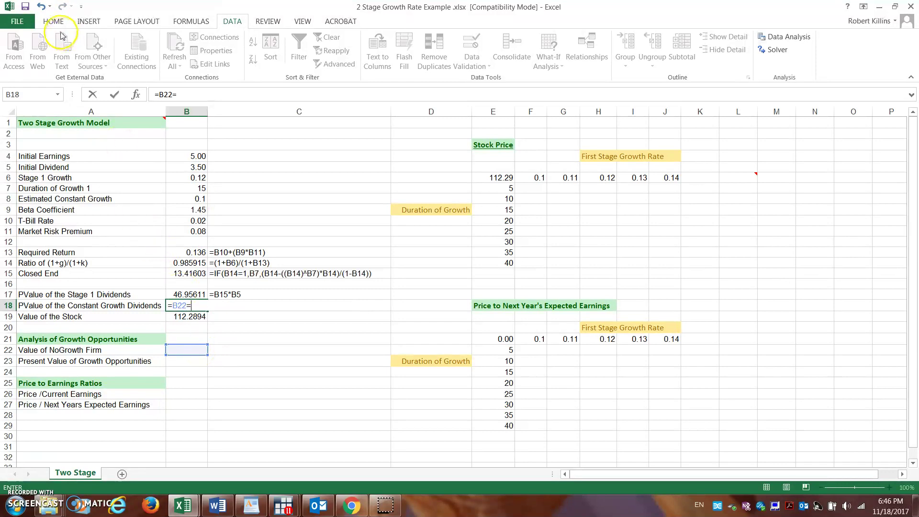
left_click(42, 7)
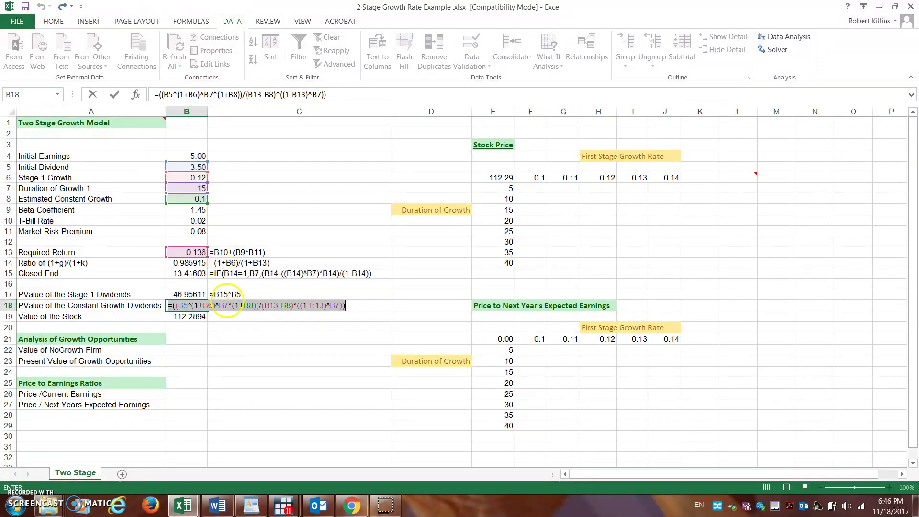
- Replace the PValue of the Constant Growth Dividends formula in B18 with the reference =B22
left_click(190, 354)
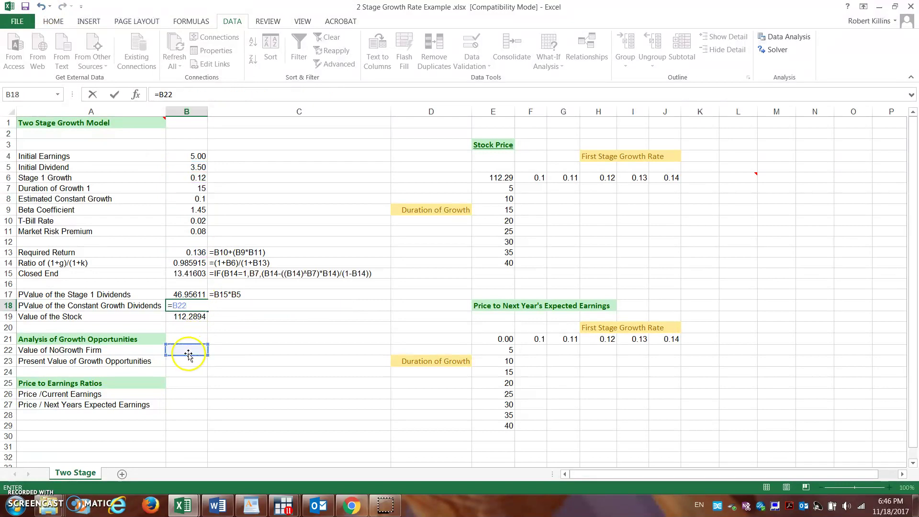
left_click(186, 360)
left_click(185, 351)
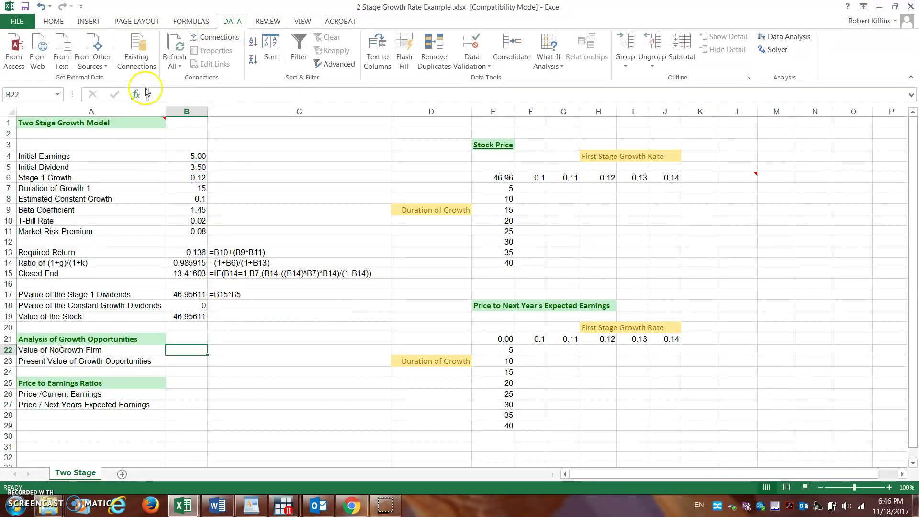
- Calculate the Value of NoGrowth Firm in B22 by dividing initial earnings by required return with =B4/B13
left_click(160, 96)
type("=")
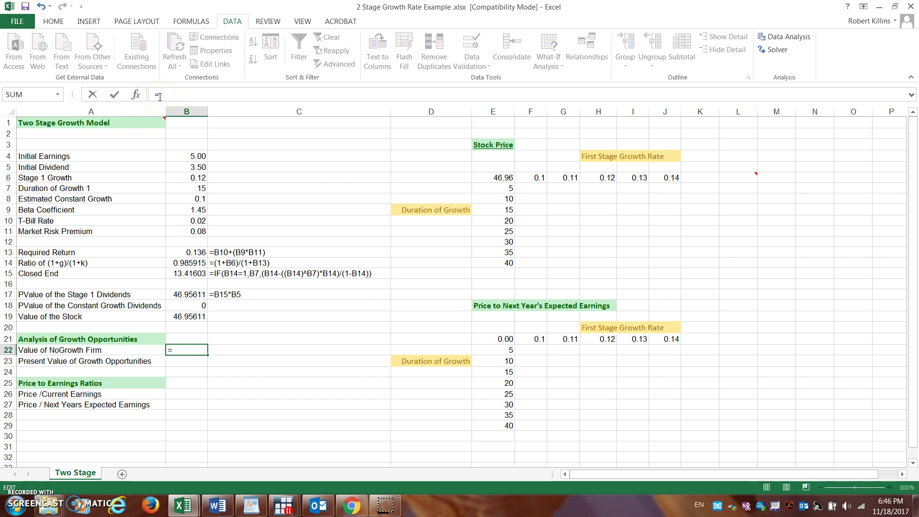
left_click(178, 159)
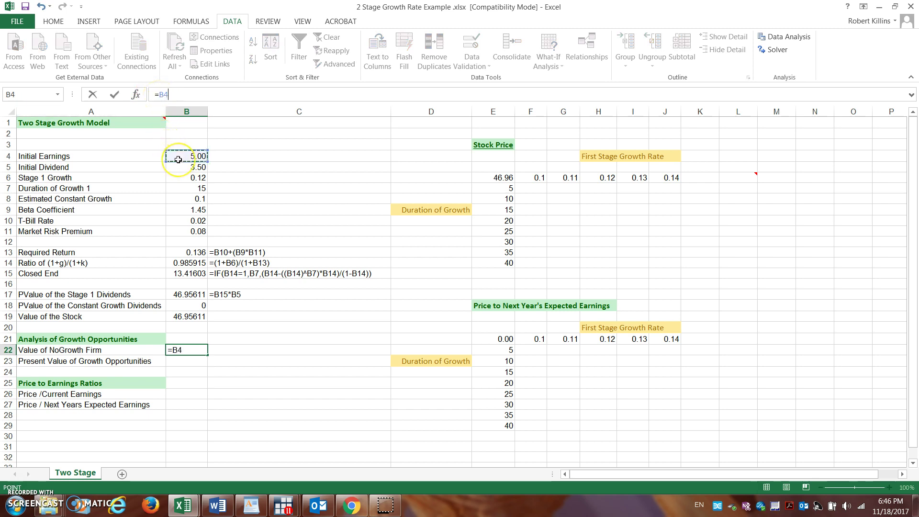
type("/")
left_click(197, 254)
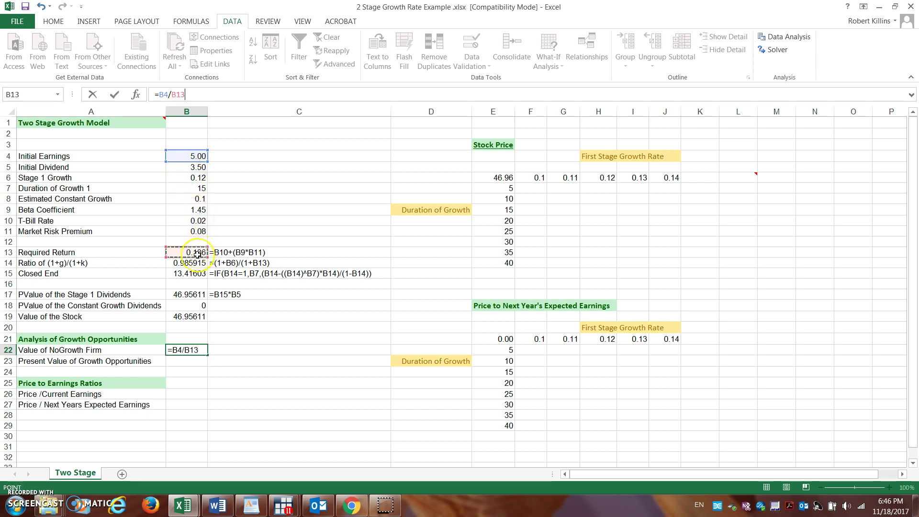
key("Return")
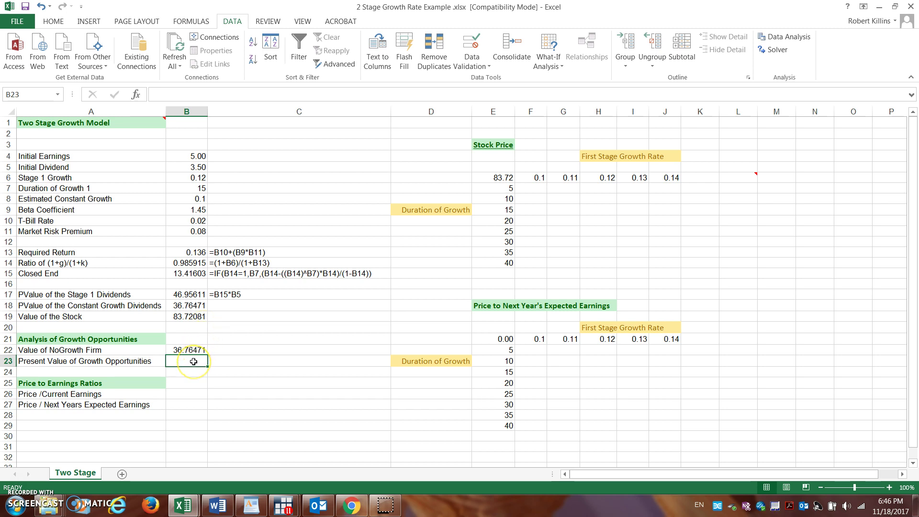
- Calculate the Present Value of Growth Opportunities in B23 with the formula =B19-B22
type("=")
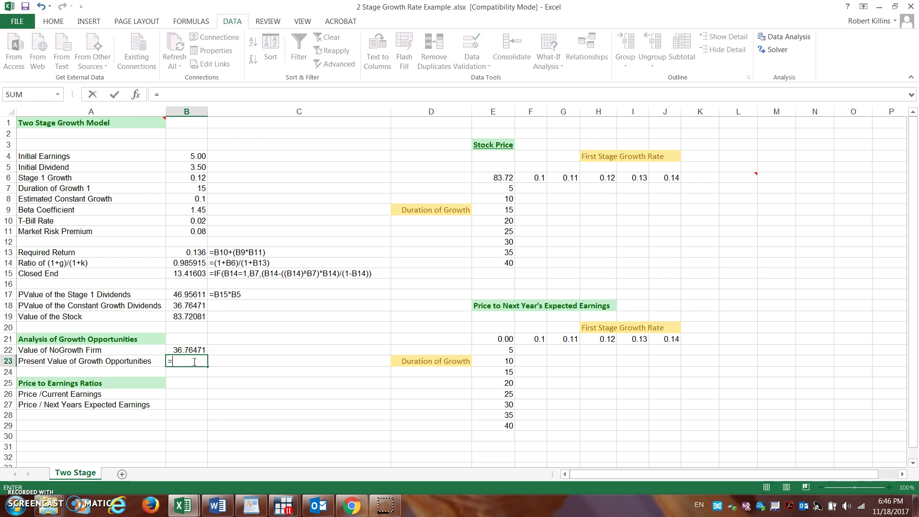
left_click(190, 316)
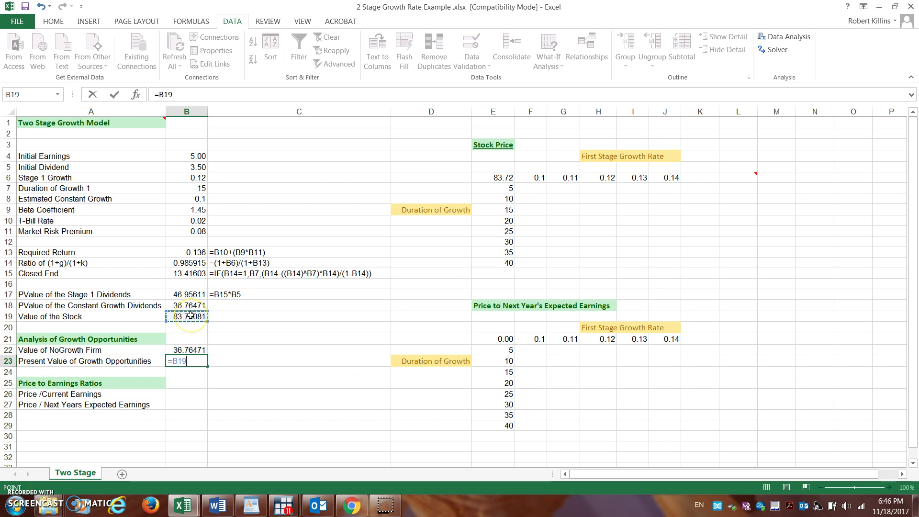
type("-")
left_click(185, 351)
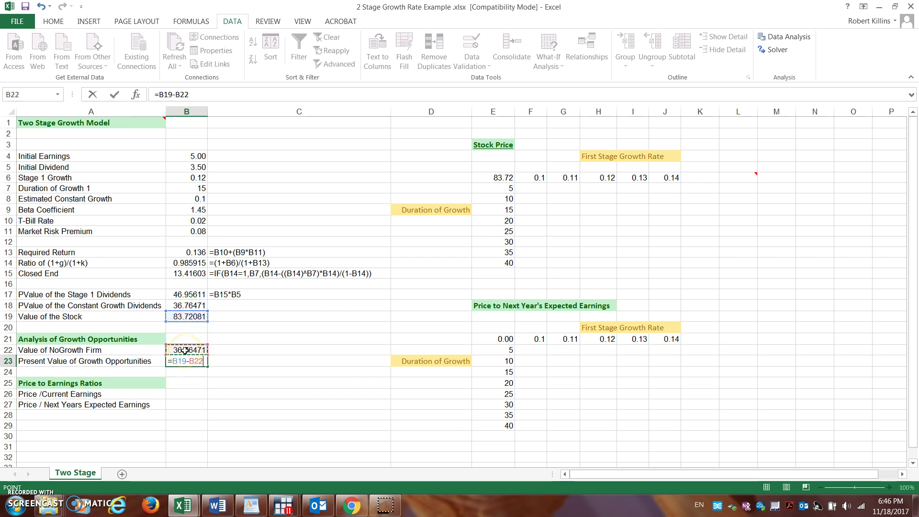
key("Return")
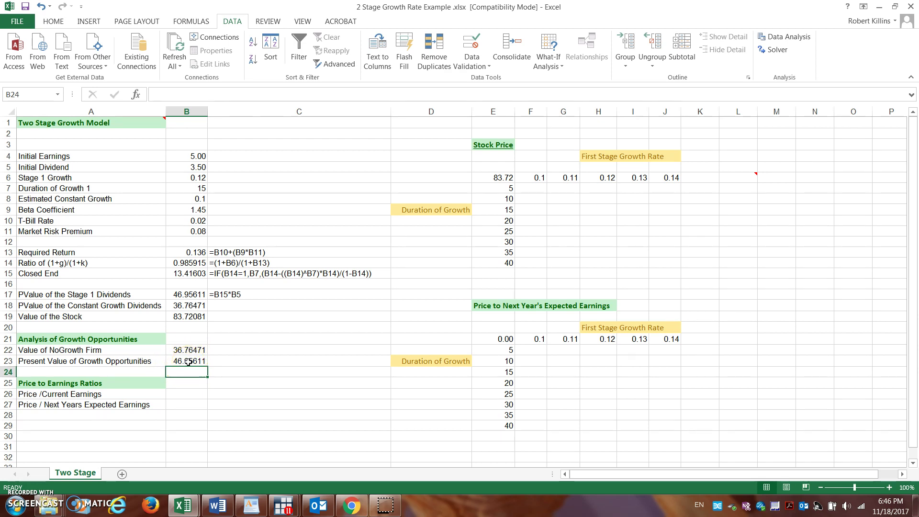
- Calculate the Price /Current Earnings ratio in B26 with the formula =B19/B4
left_click(186, 394)
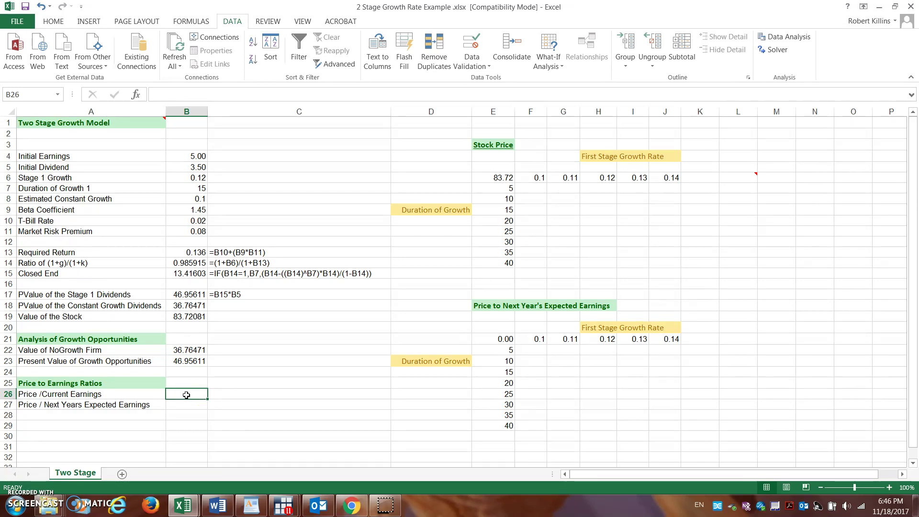
type("=")
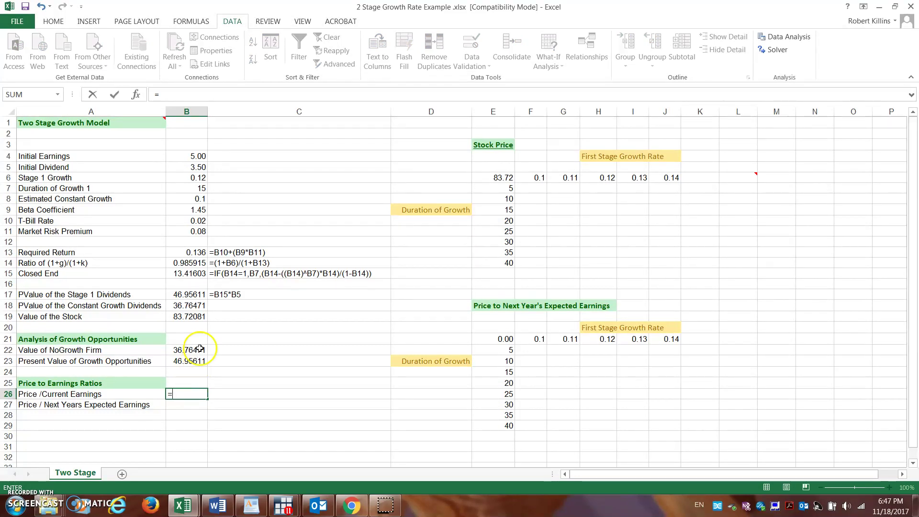
left_click(191, 317)
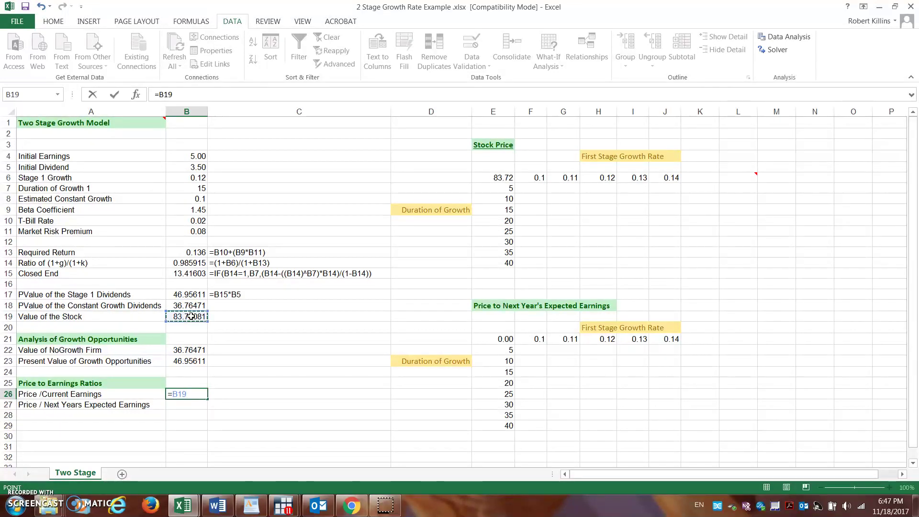
type("/")
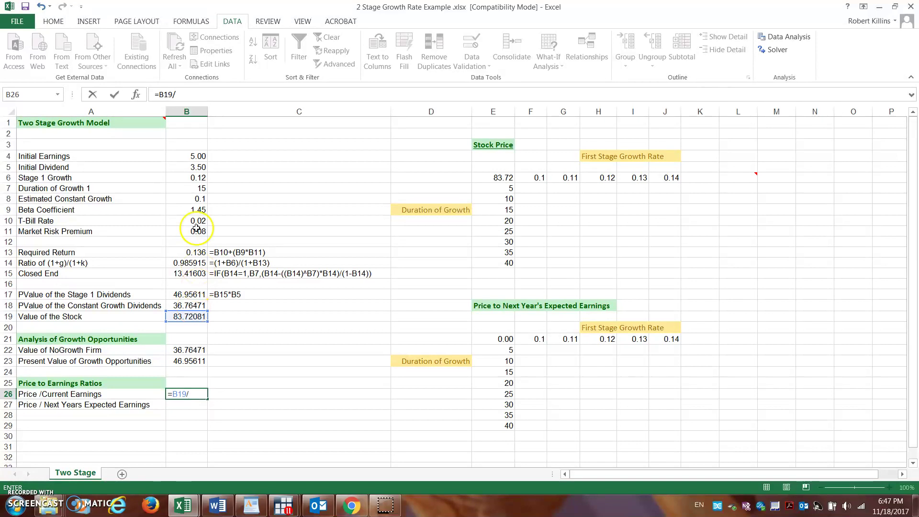
left_click(199, 156)
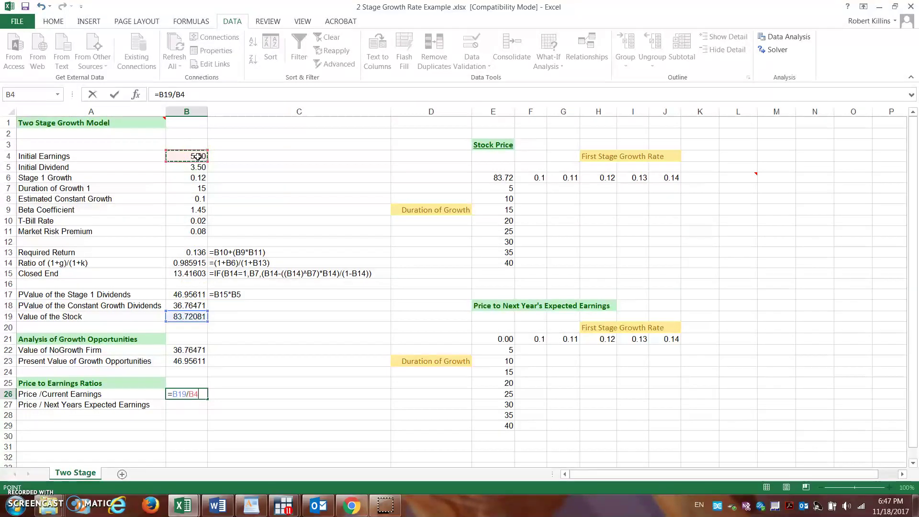
key("Return")
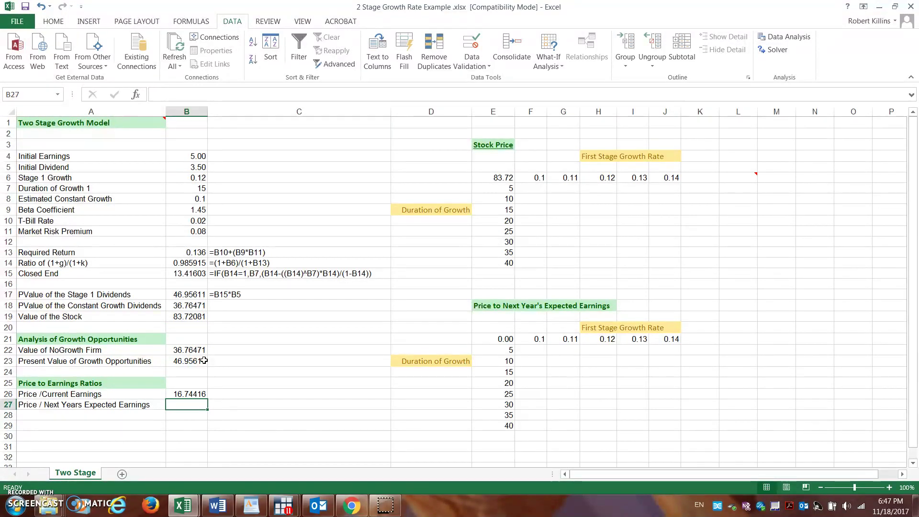
- Calculate the Price / Next Years Expected Earnings ratio in B27 with =B19/(B4*(1+B6)), accepting the proposed parenthesis correction
left_click(191, 404)
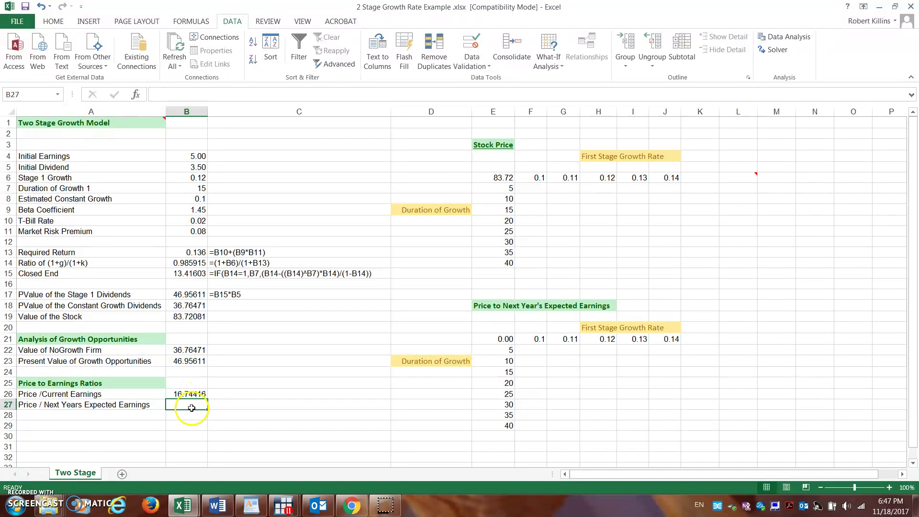
type("=")
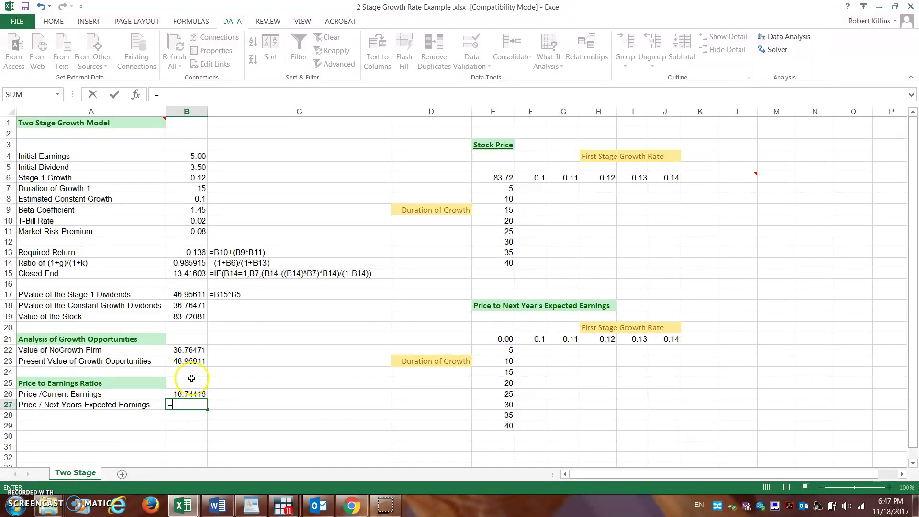
left_click(191, 317)
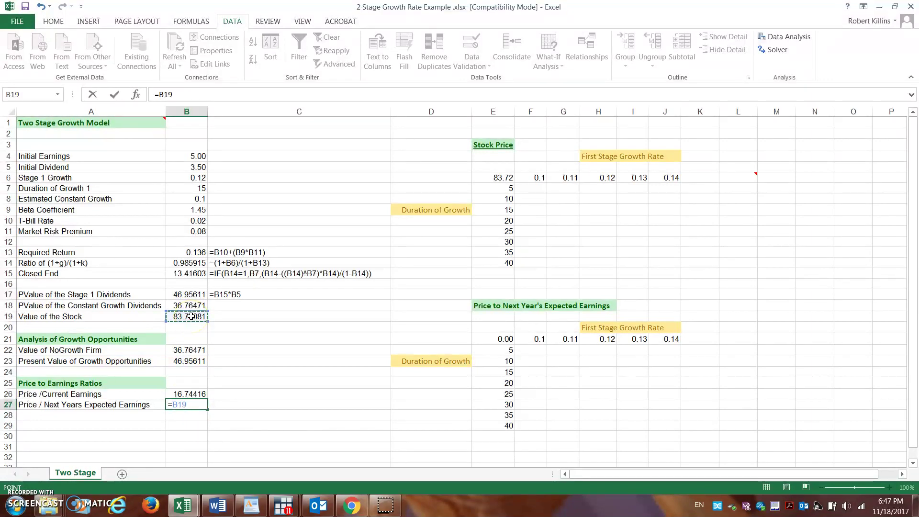
type("/(")
left_click(183, 156)
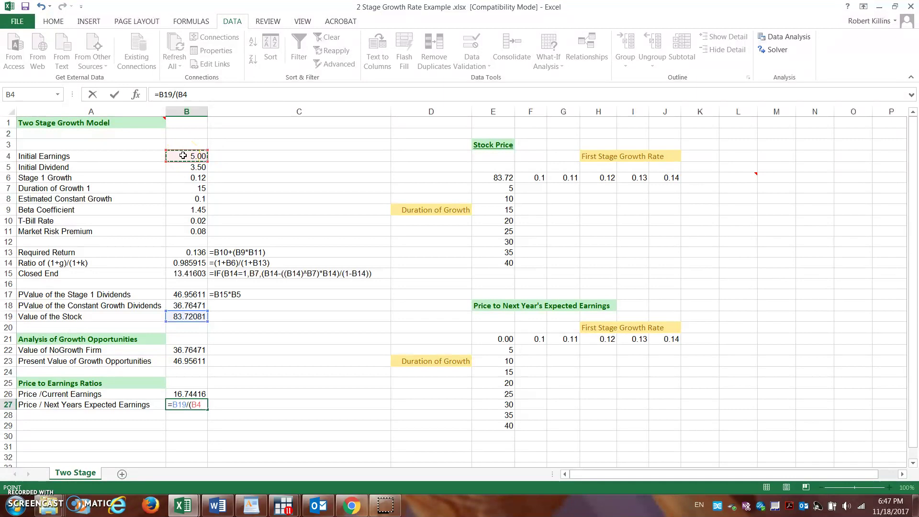
type("*")
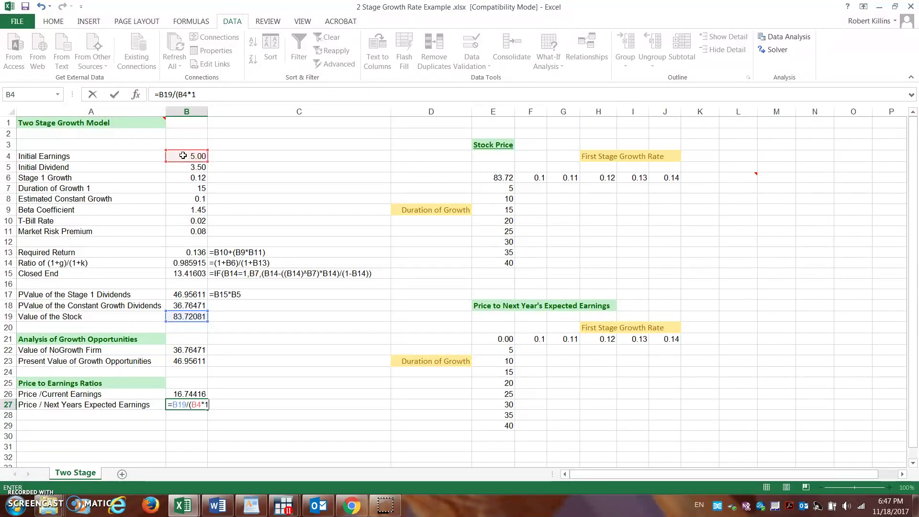
type("(1+")
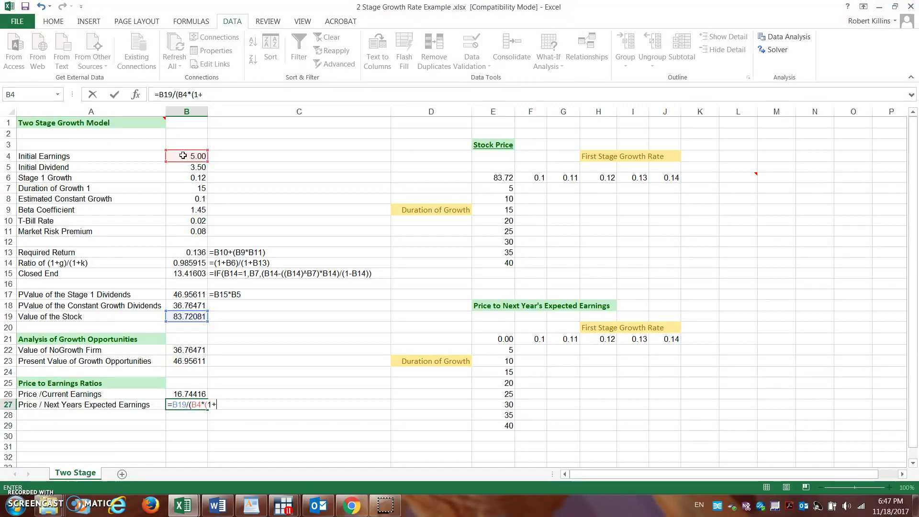
left_click(194, 177)
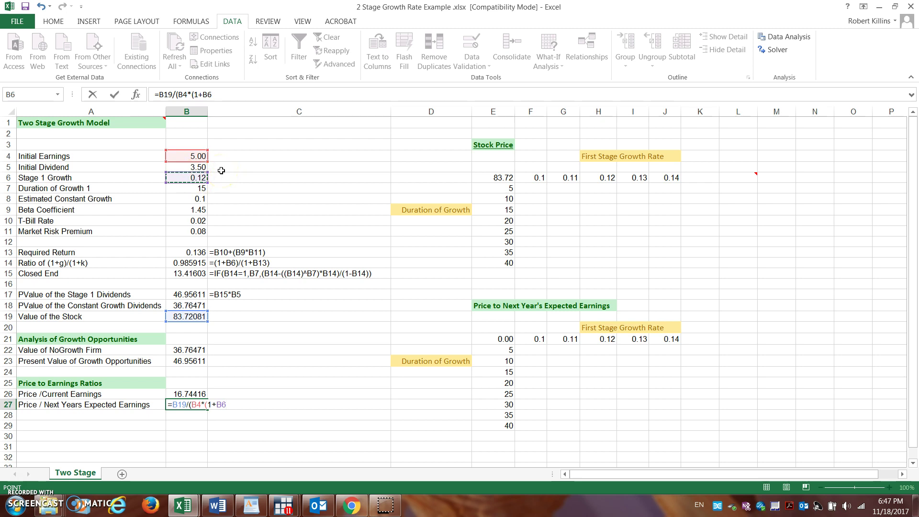
type(")")
key("Return")
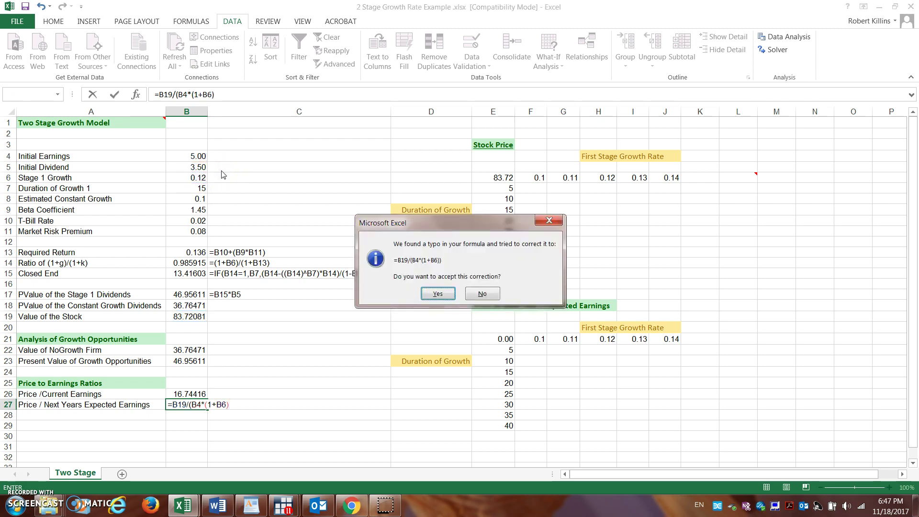
left_click(438, 293)
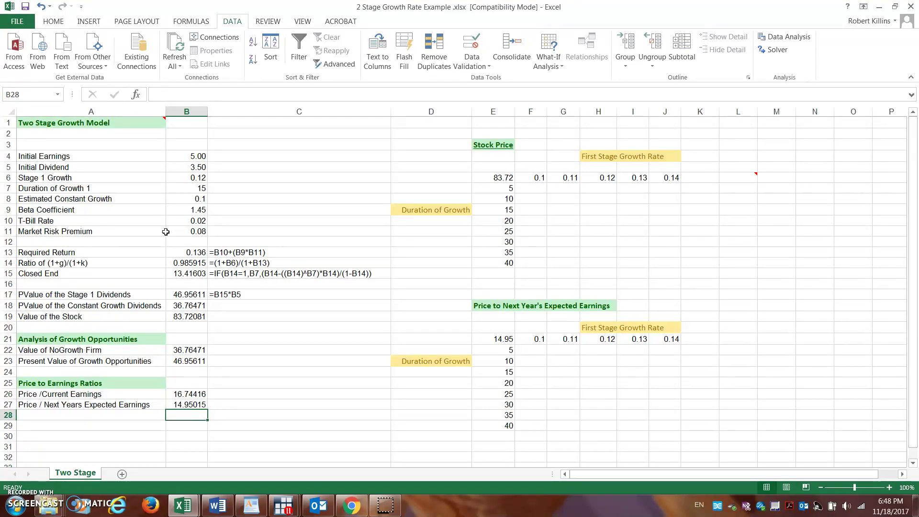
- Examine the growth duration and Stage 1 growth inputs, then the corner formulas in E6 and E21 of the two sensitivity tables
left_click(189, 189)
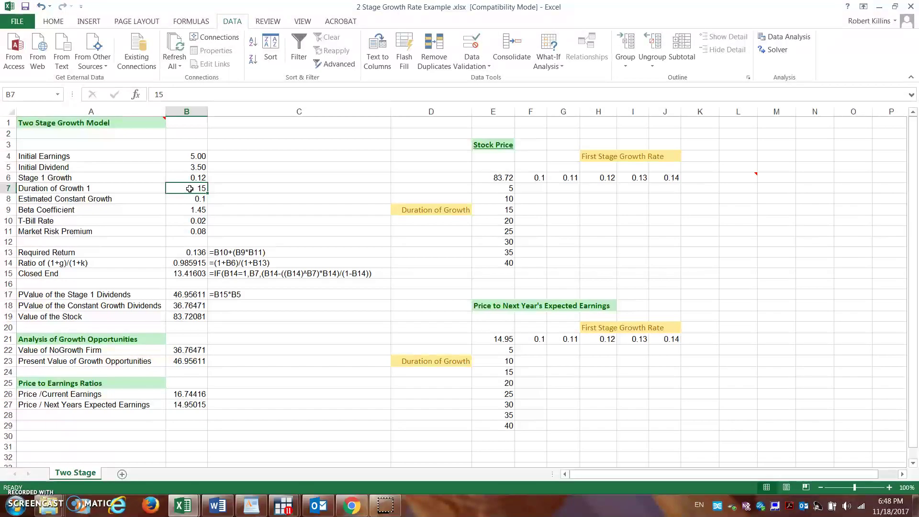
left_click(188, 178)
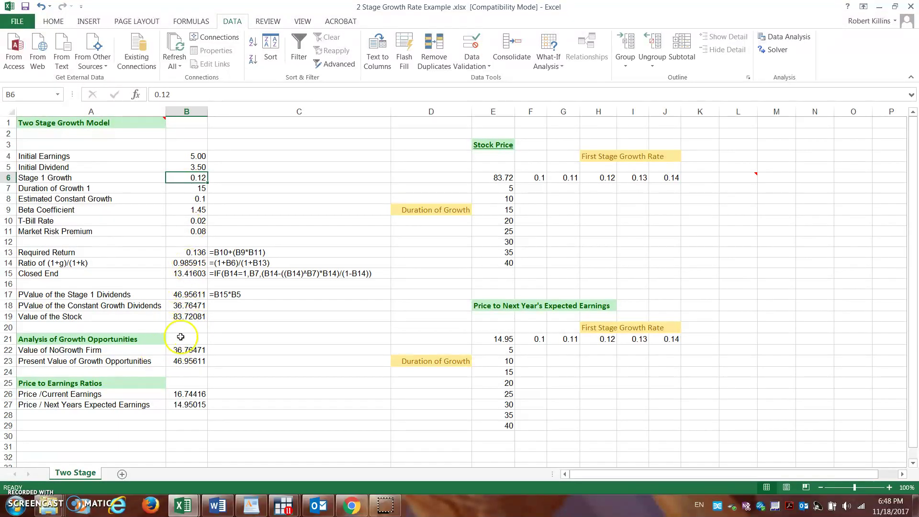
scroll(181, 337, "right", 3)
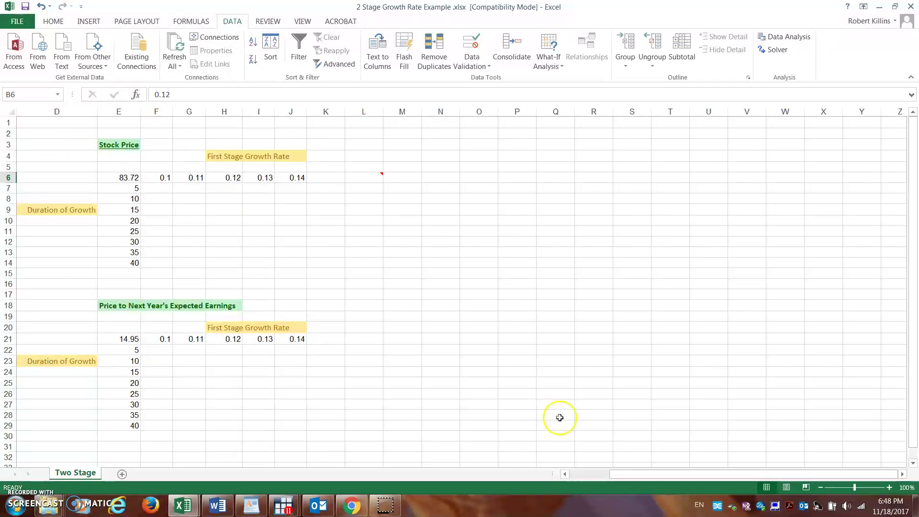
left_click_drag(623, 475, 565, 476)
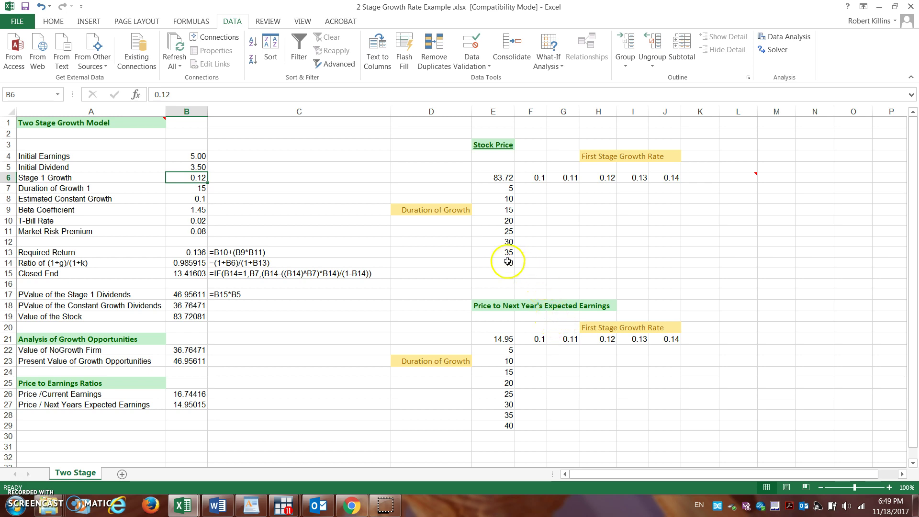
left_click(500, 180)
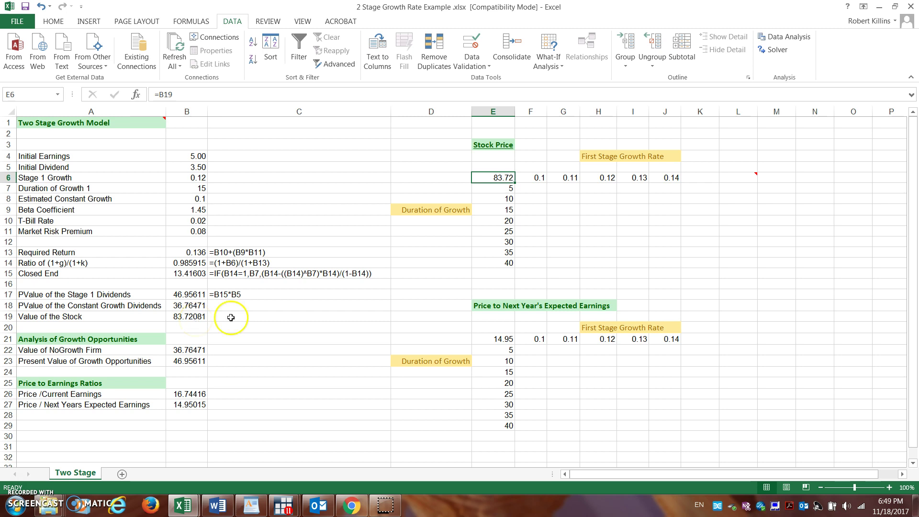
left_click(496, 339)
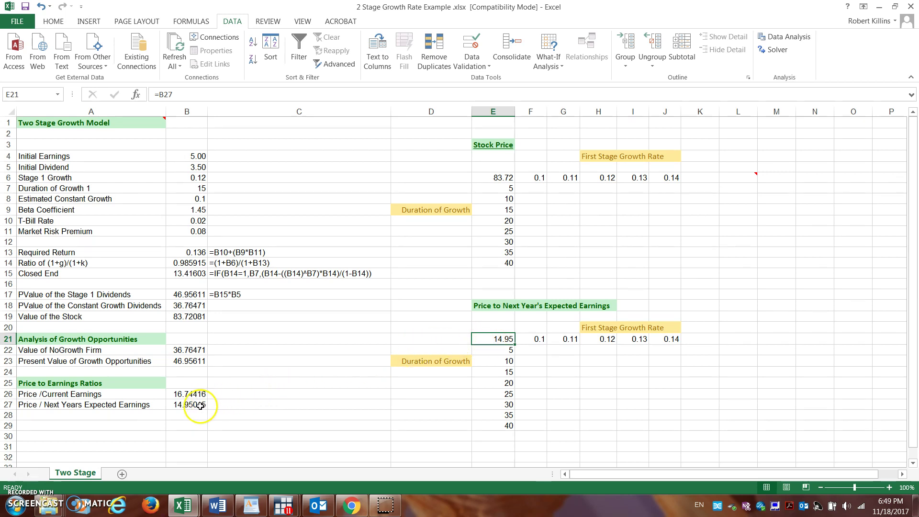
- Fill the Stock Price table E6:J14 with a what-if data table, using B6 as row input cell and B7 as column input cell
left_click(566, 209)
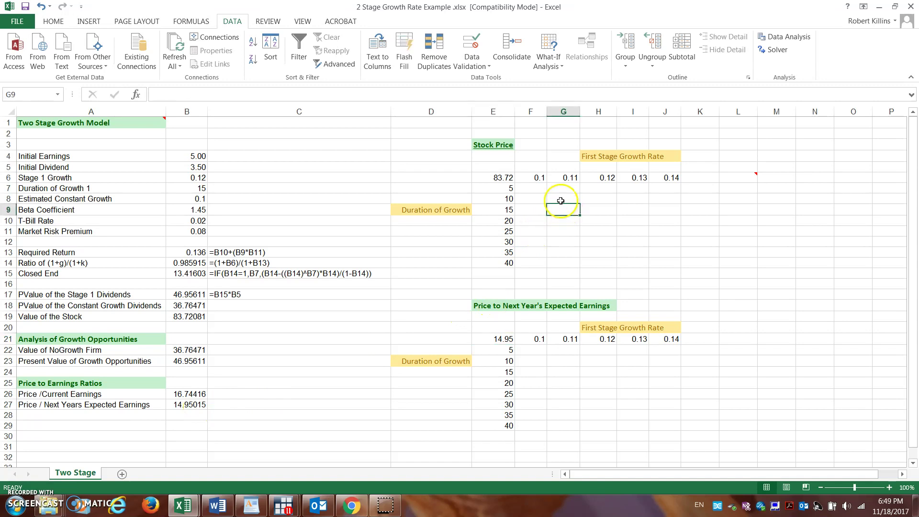
left_click_drag(502, 178, 669, 261)
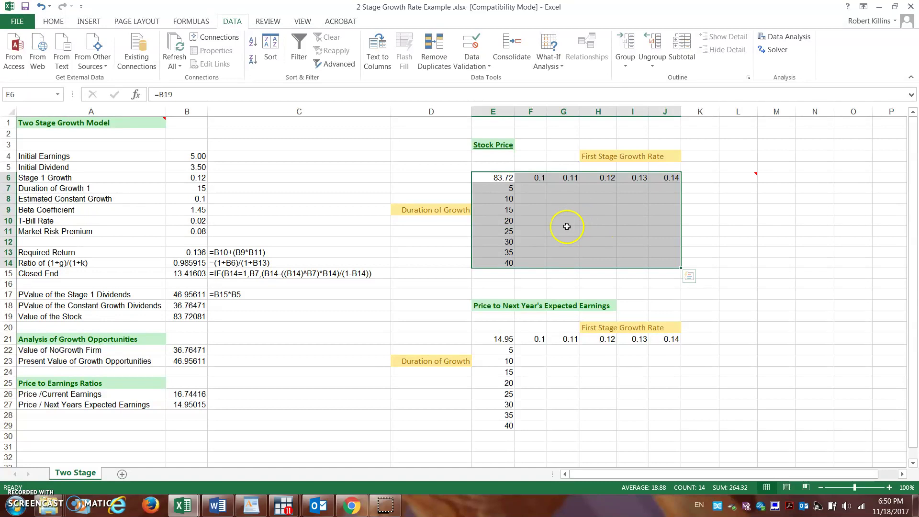
left_click(554, 67)
left_click(568, 108)
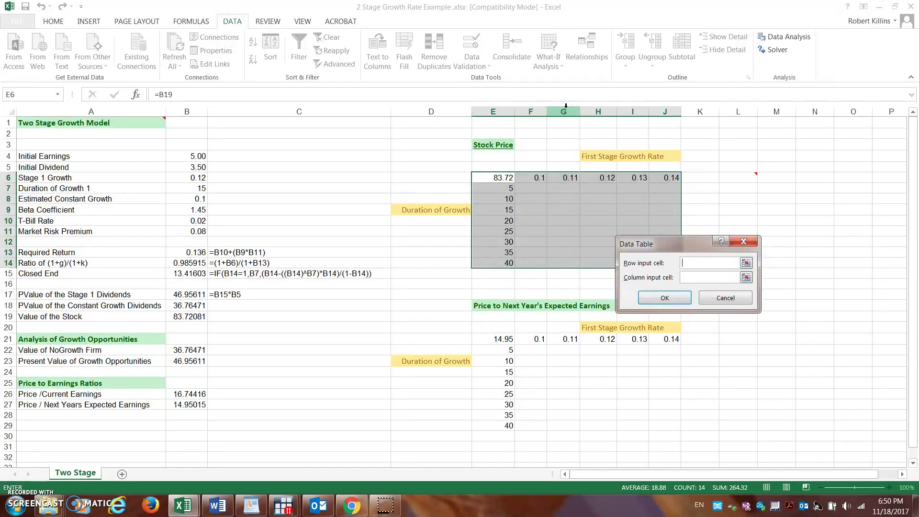
left_click(702, 276)
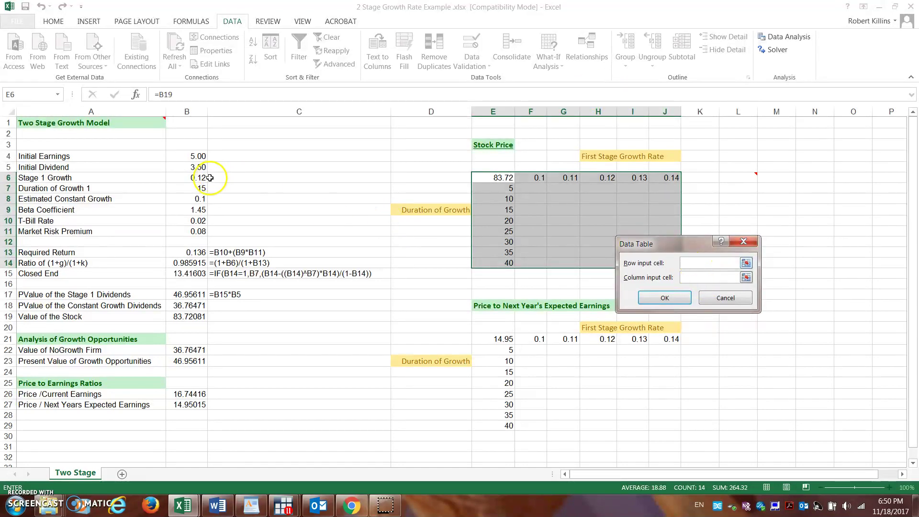
left_click(195, 179)
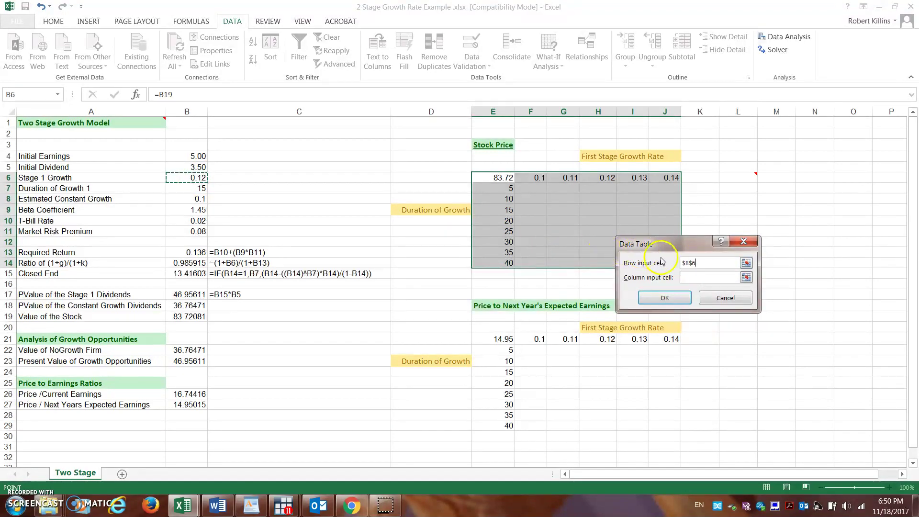
left_click(691, 277)
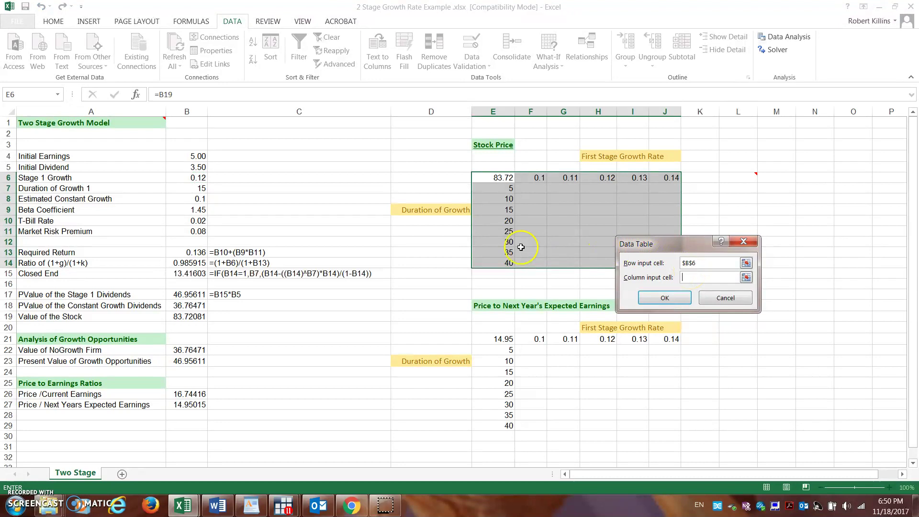
left_click(201, 189)
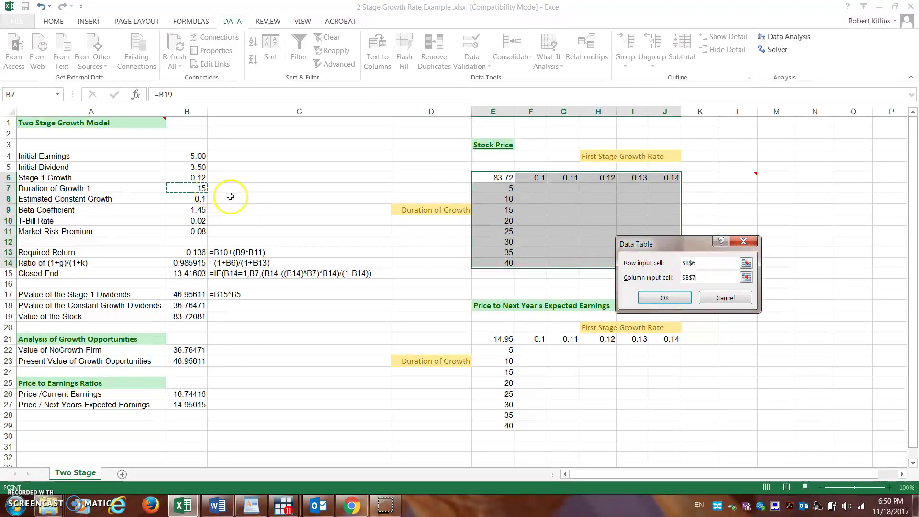
left_click(673, 296)
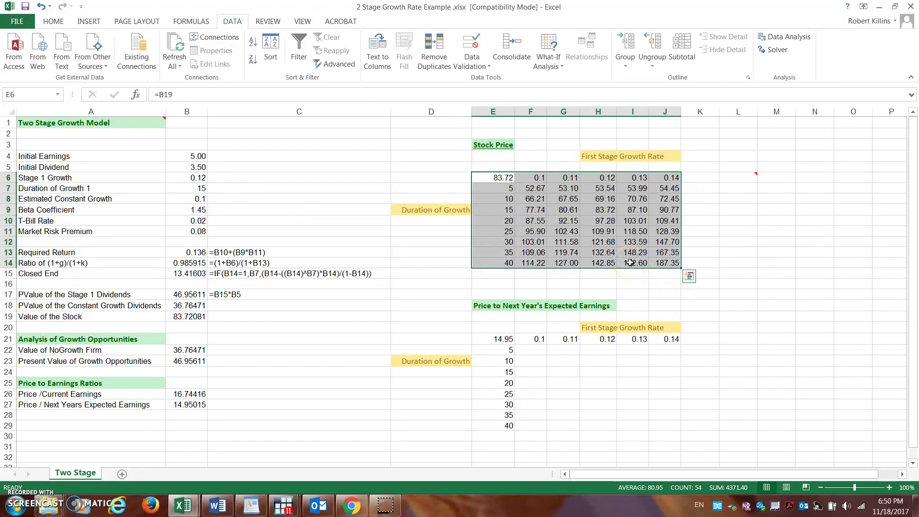
- Examine the Stock Price table at 0.12 growth and duration 15 against inputs B6 and B7 and the stock value in B19
left_click(609, 211)
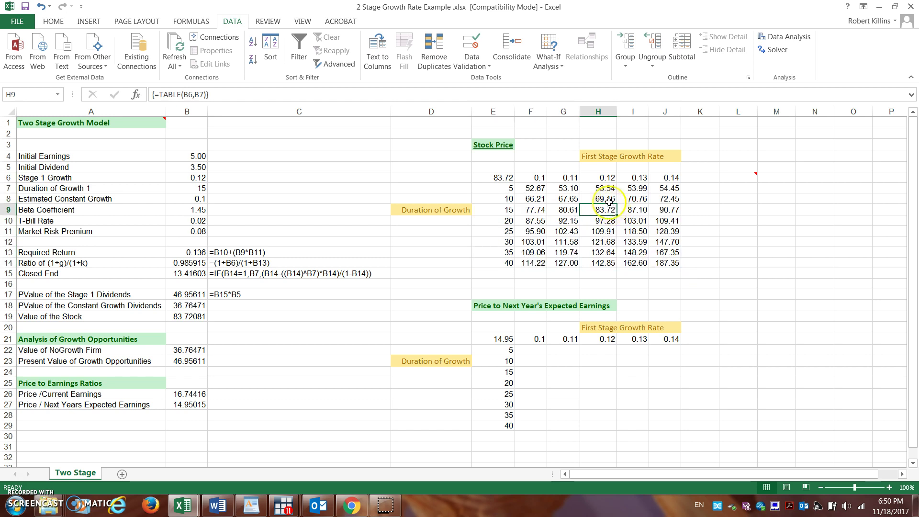
left_click(607, 199)
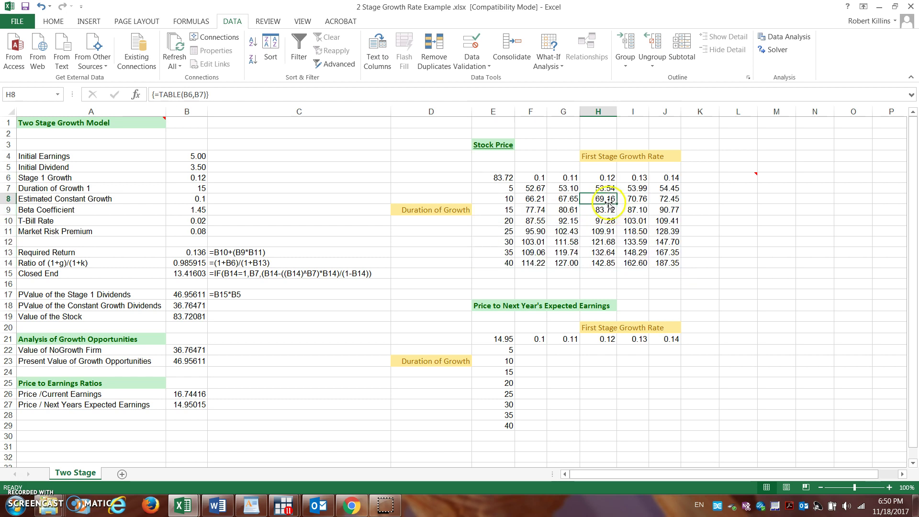
left_click(204, 178)
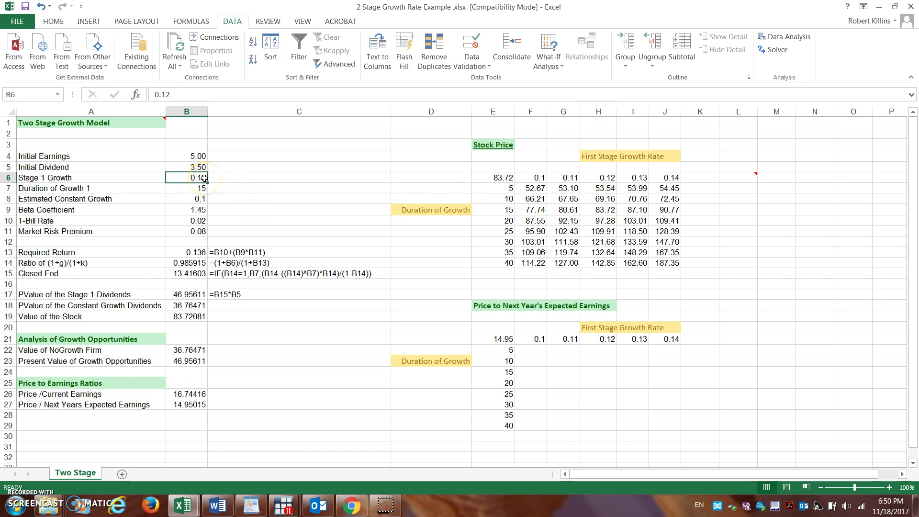
left_click(200, 188)
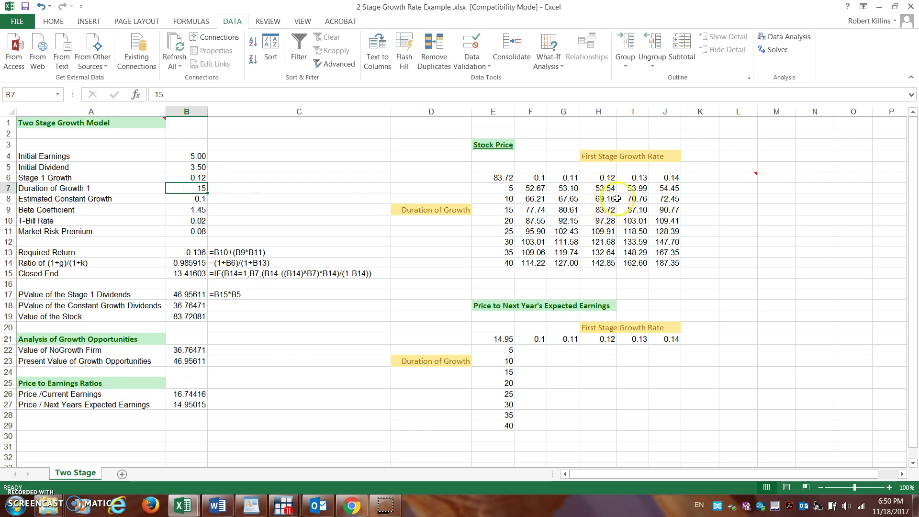
left_click(608, 178)
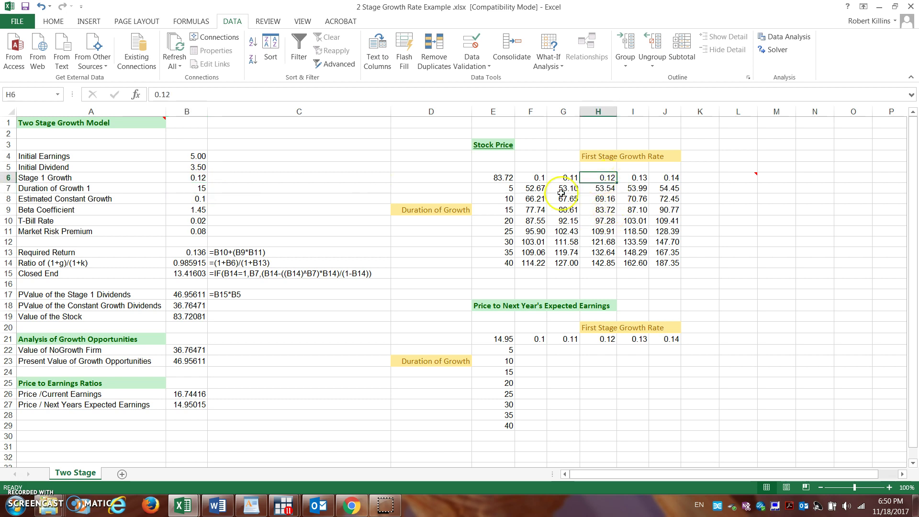
left_click(507, 207)
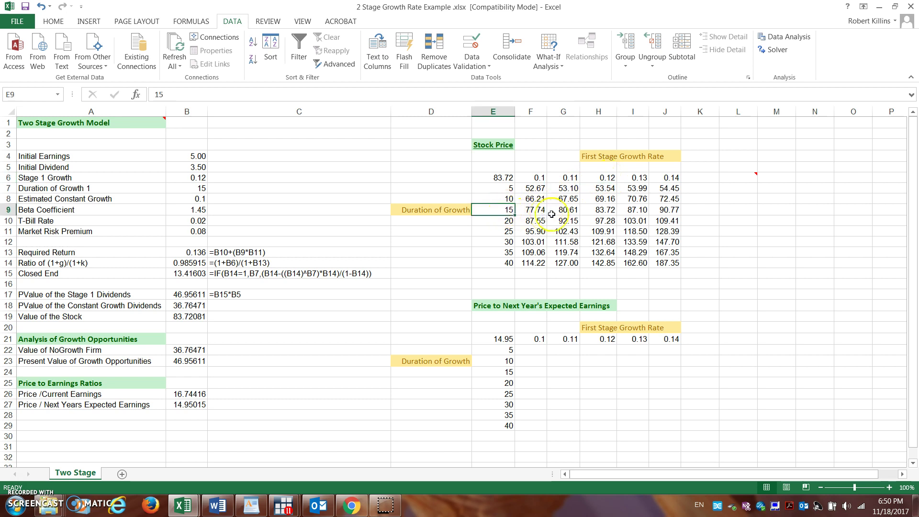
left_click(600, 209)
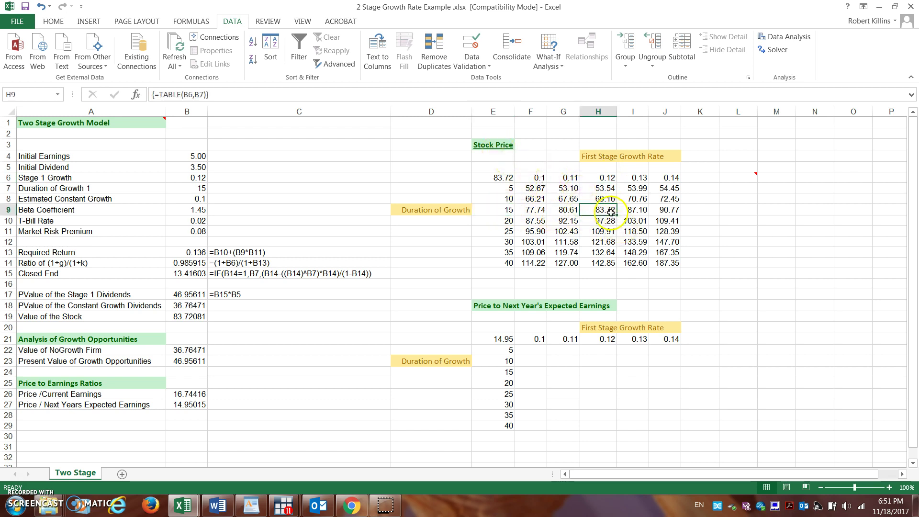
left_click(206, 321)
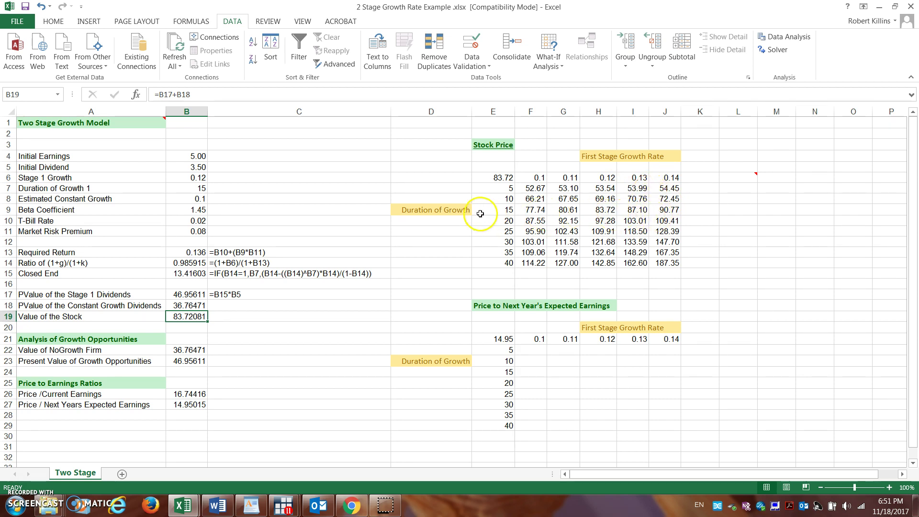
left_click(604, 213)
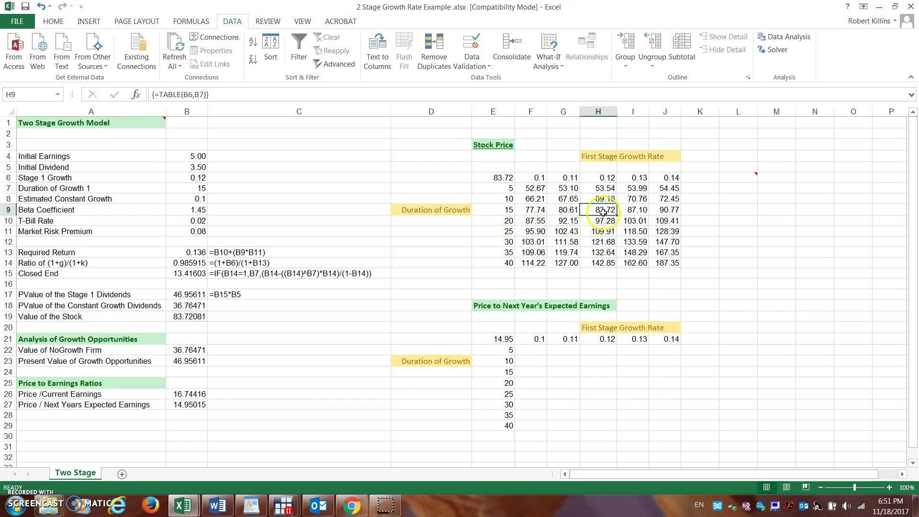
left_click(638, 212)
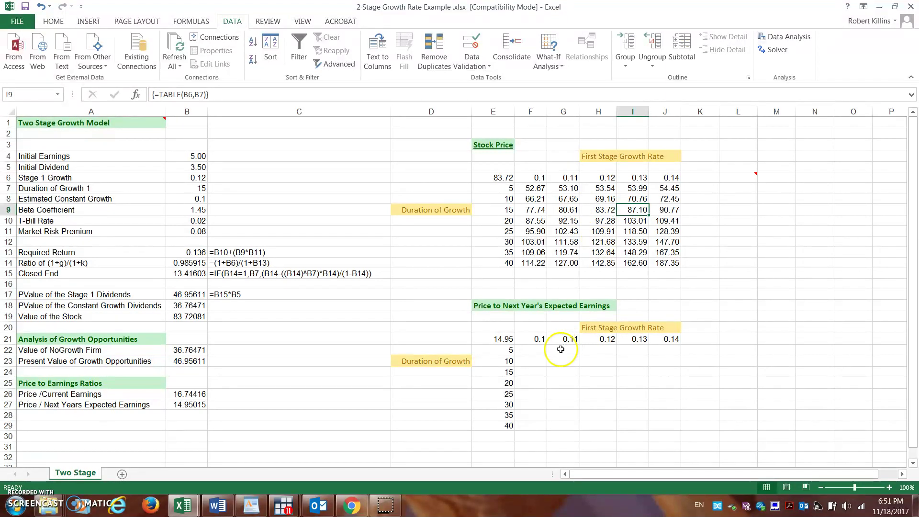
- Fill the Price to Next Year's Expected Earnings table E21:J29 with a what-if data table, using row input B6 and column input B7
left_click(531, 350)
left_click_drag(502, 339, 675, 432)
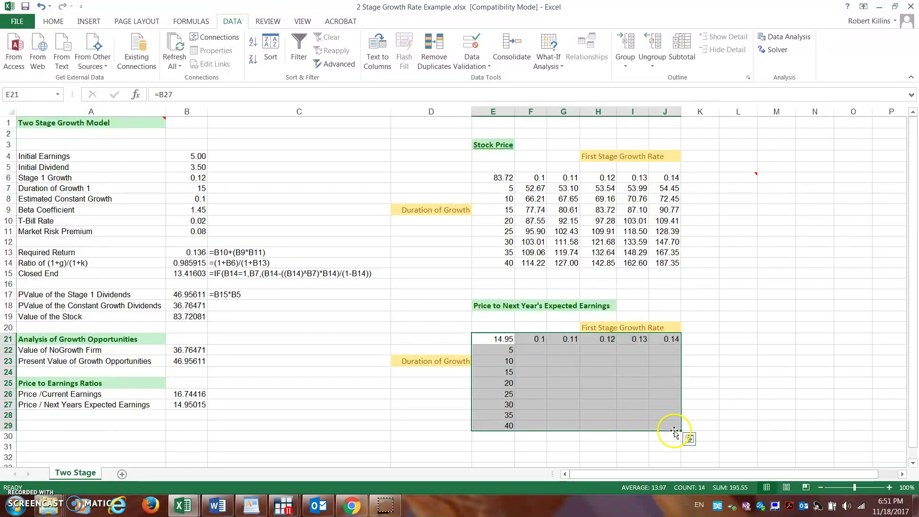
left_click(557, 67)
left_click(571, 107)
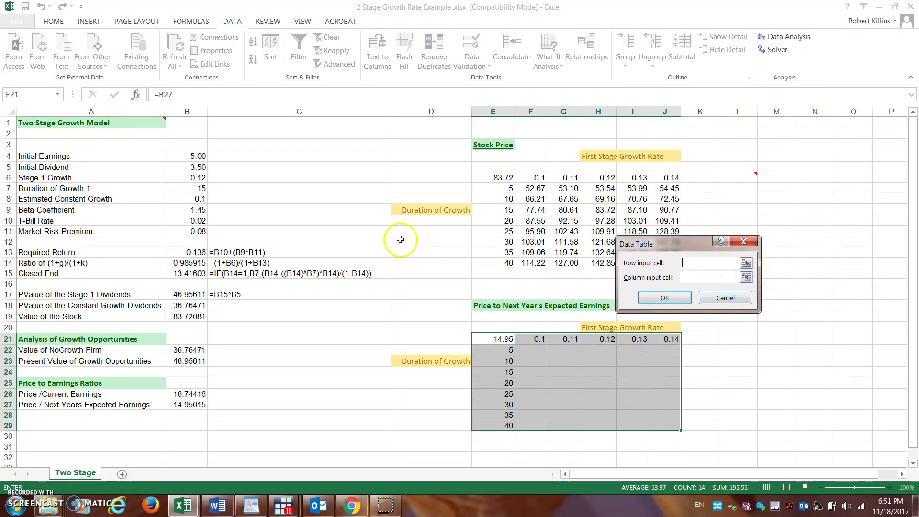
left_click(198, 177)
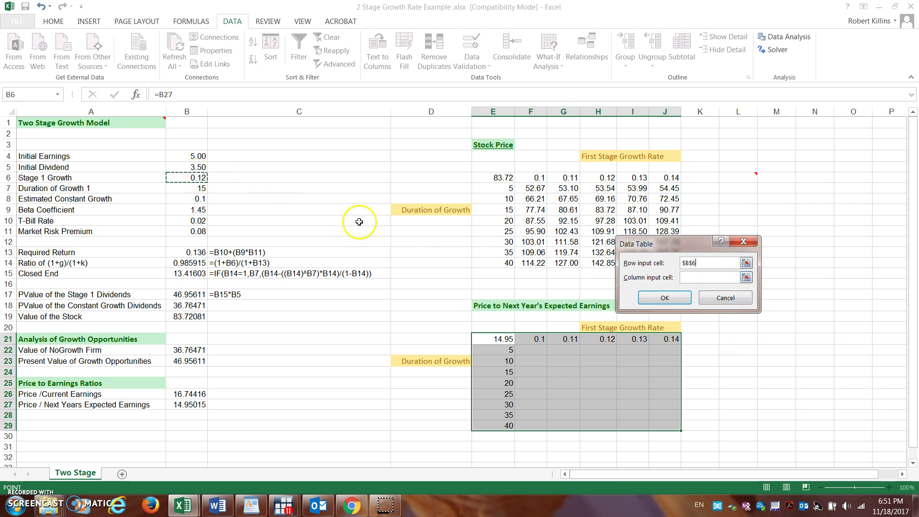
left_click(686, 276)
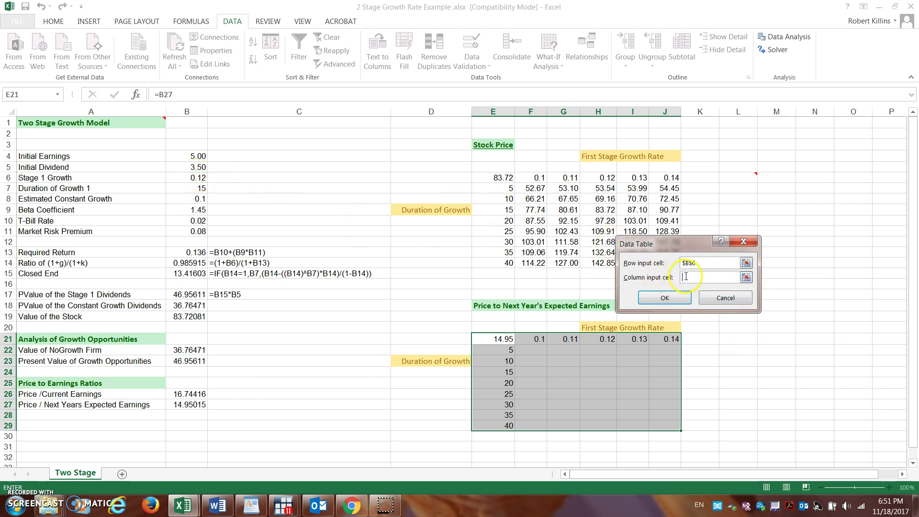
left_click(198, 187)
left_click(668, 298)
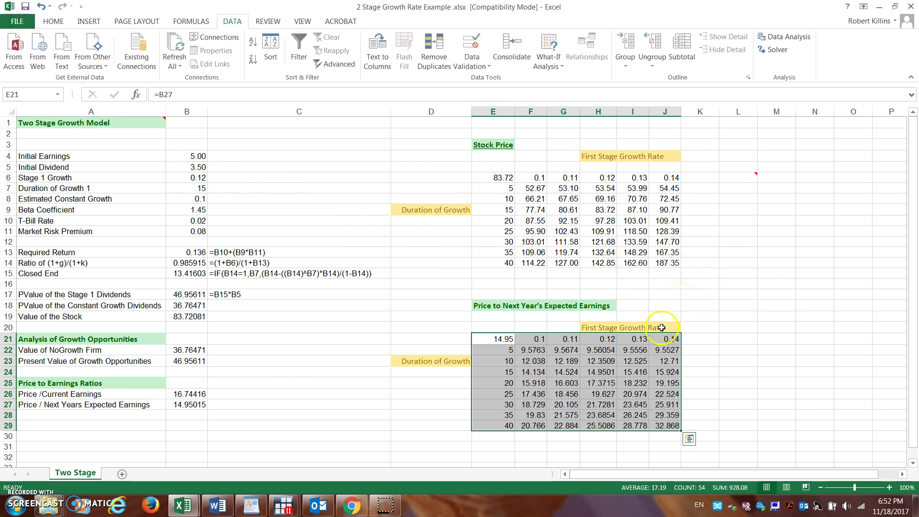
left_click(621, 374)
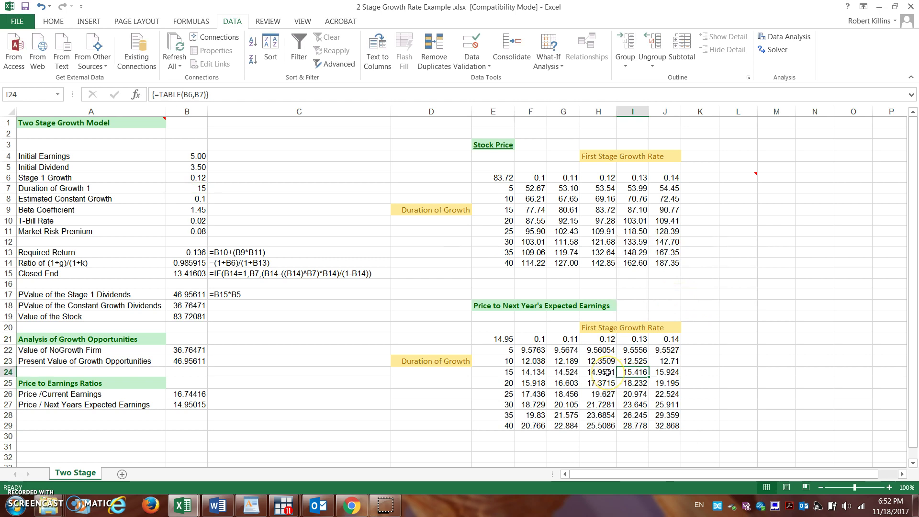
left_click(607, 373)
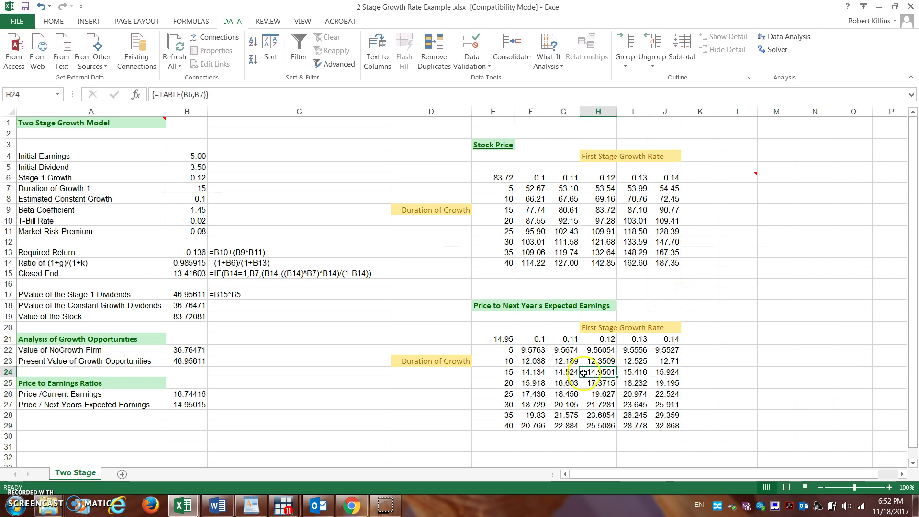